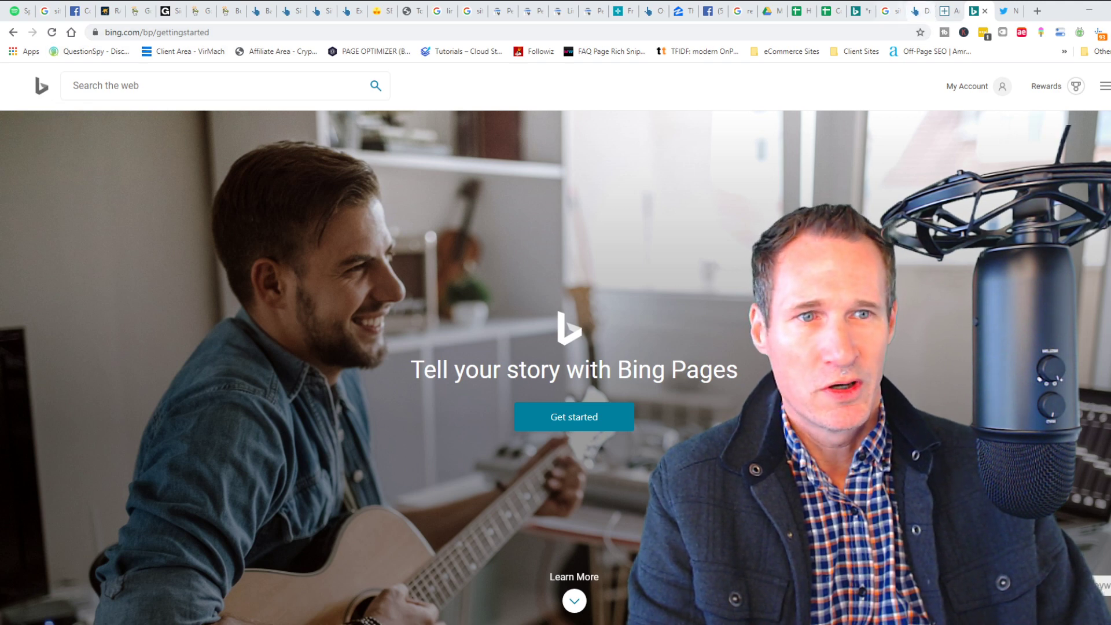
Switch to the Bing tab showing the profile's public preview with its bio and video posts.
click(860, 11)
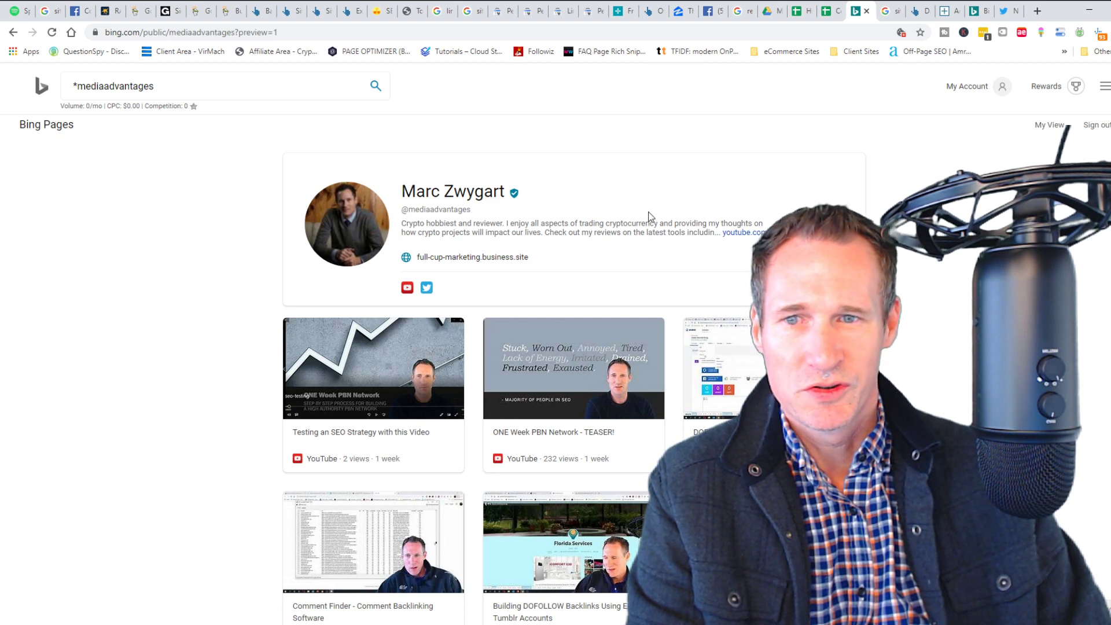
scroll(652, 224, down, 1)
scroll(652, 223, down, 6)
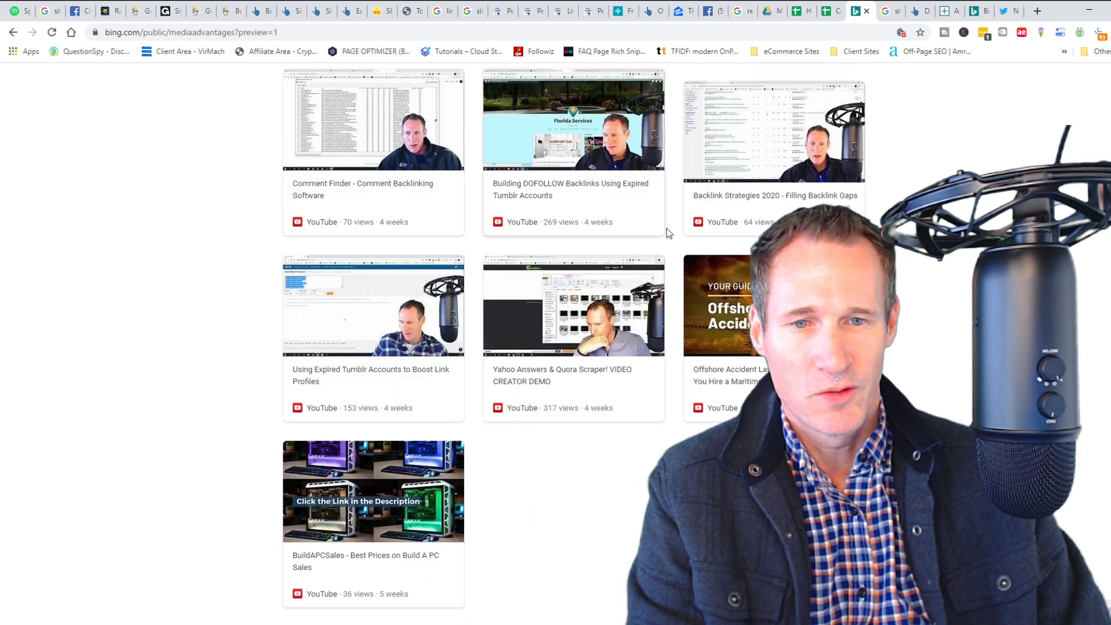
scroll(671, 231, up, 7)
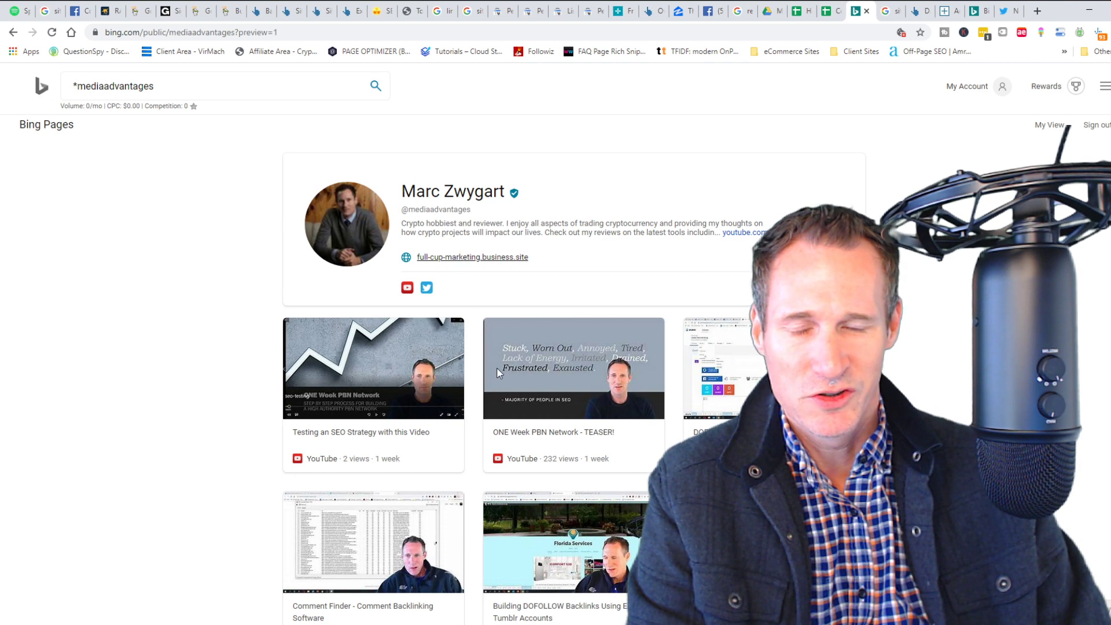
key(ctrl+shift+i)
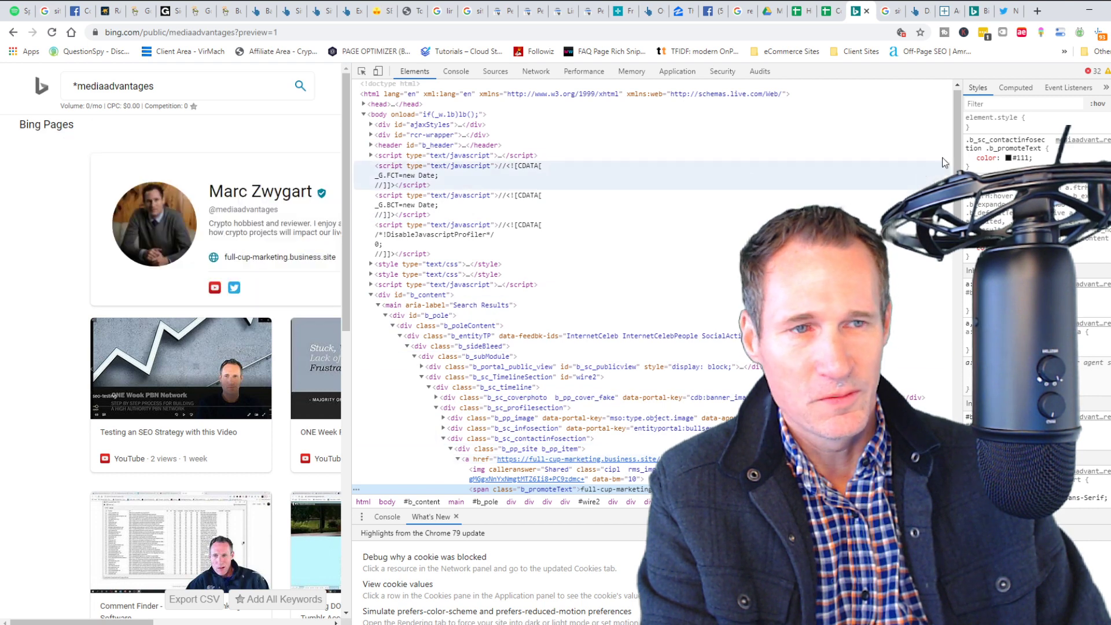
key(F12)
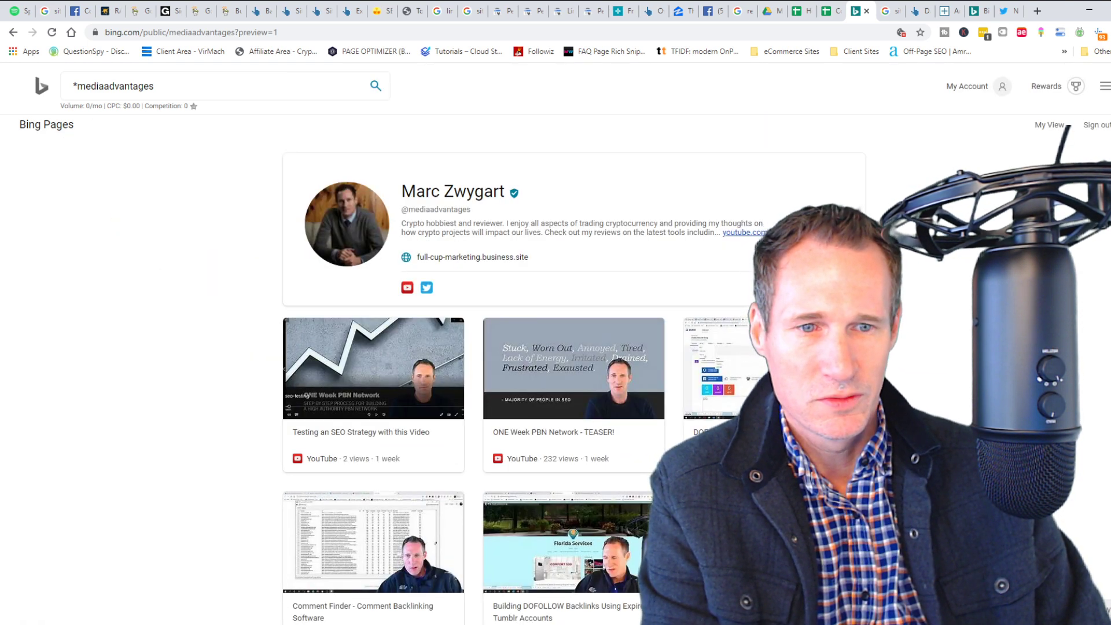
key(F12)
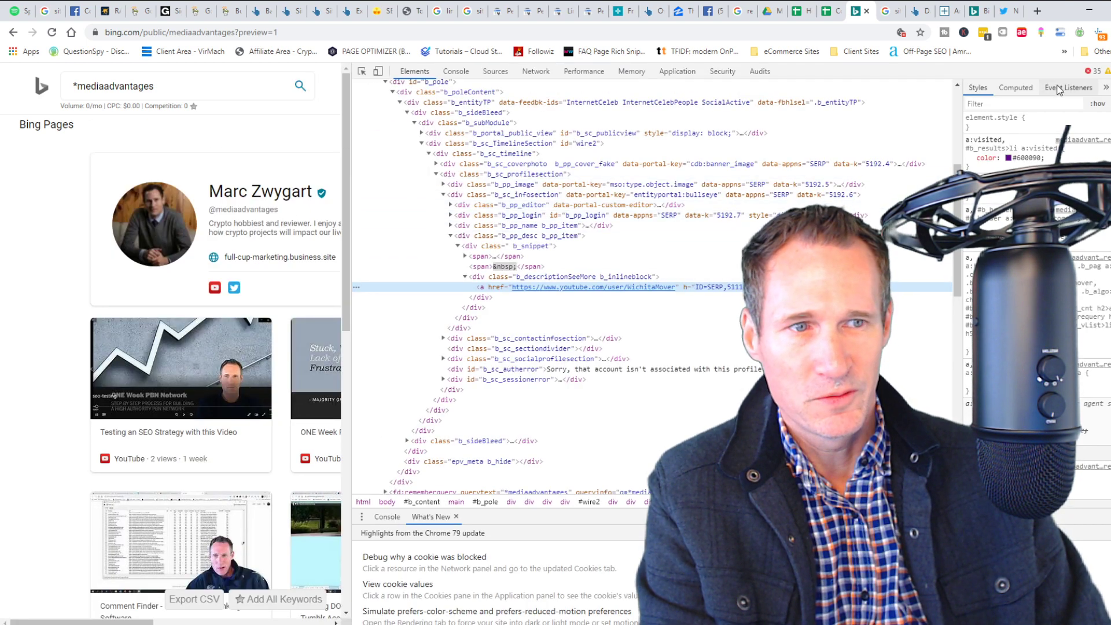
key(F12)
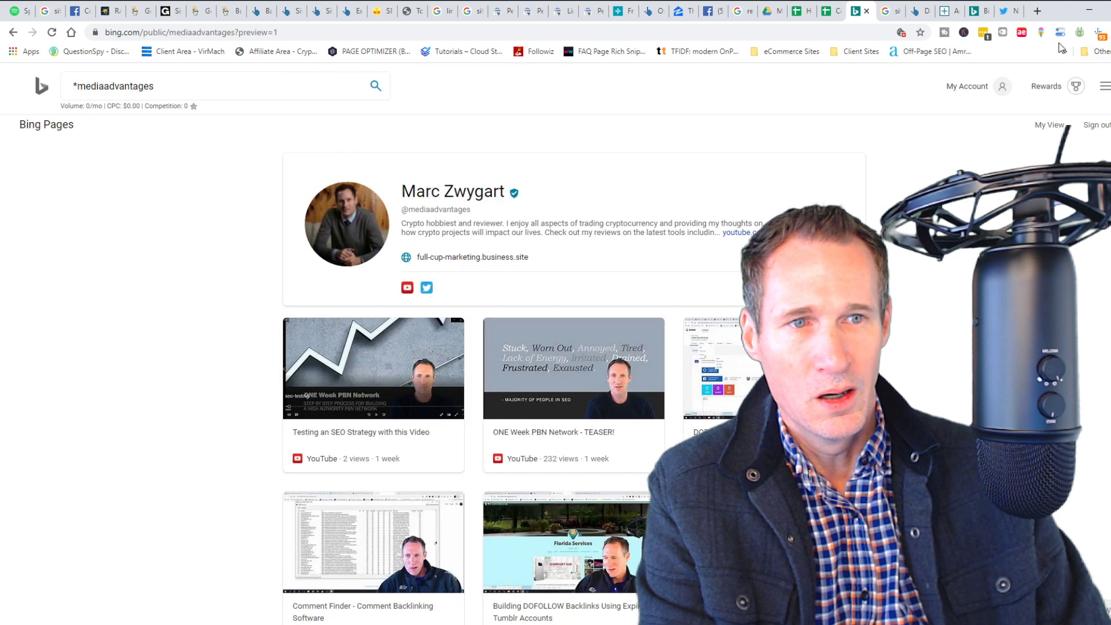
click(952, 12)
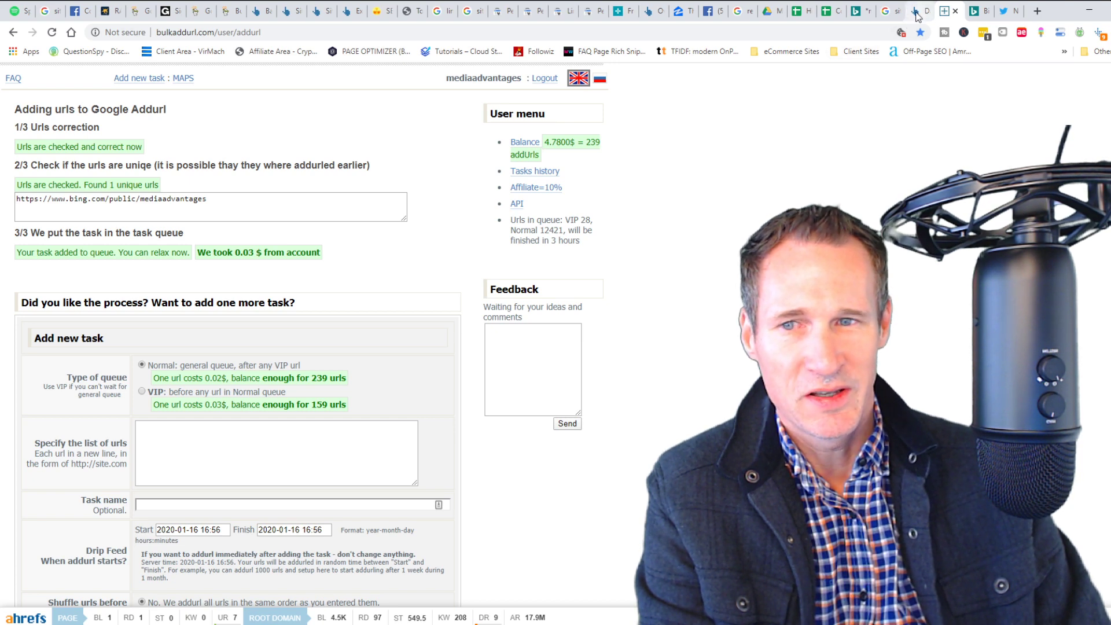
Switch to the Google tab with the site: search results for the profile URL.
click(894, 13)
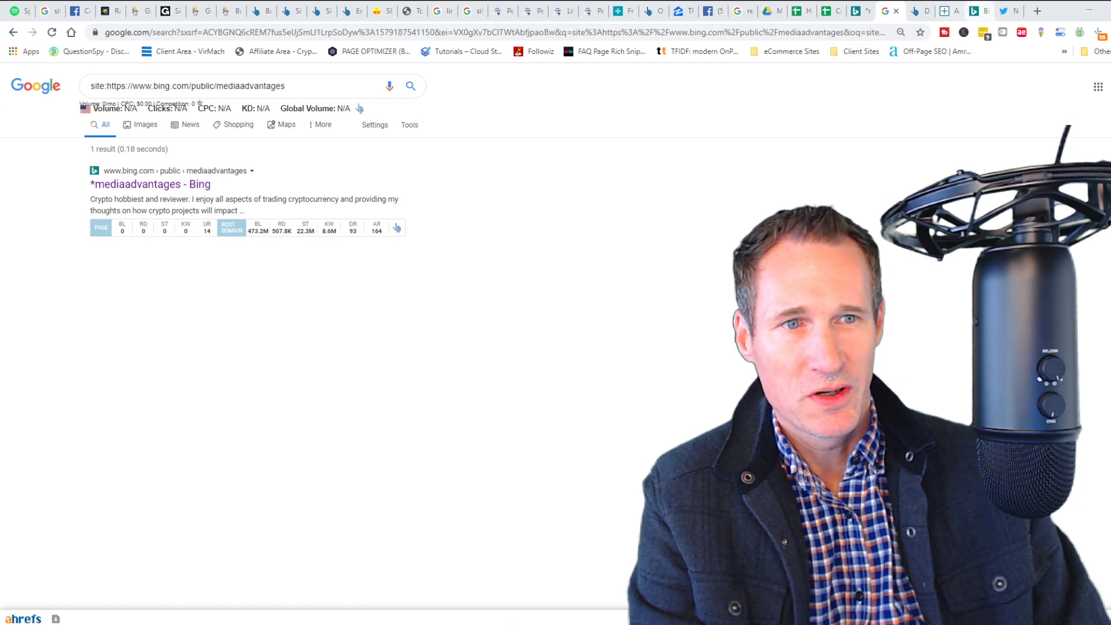
Go back to the Bing tab with the profile preview.
click(862, 11)
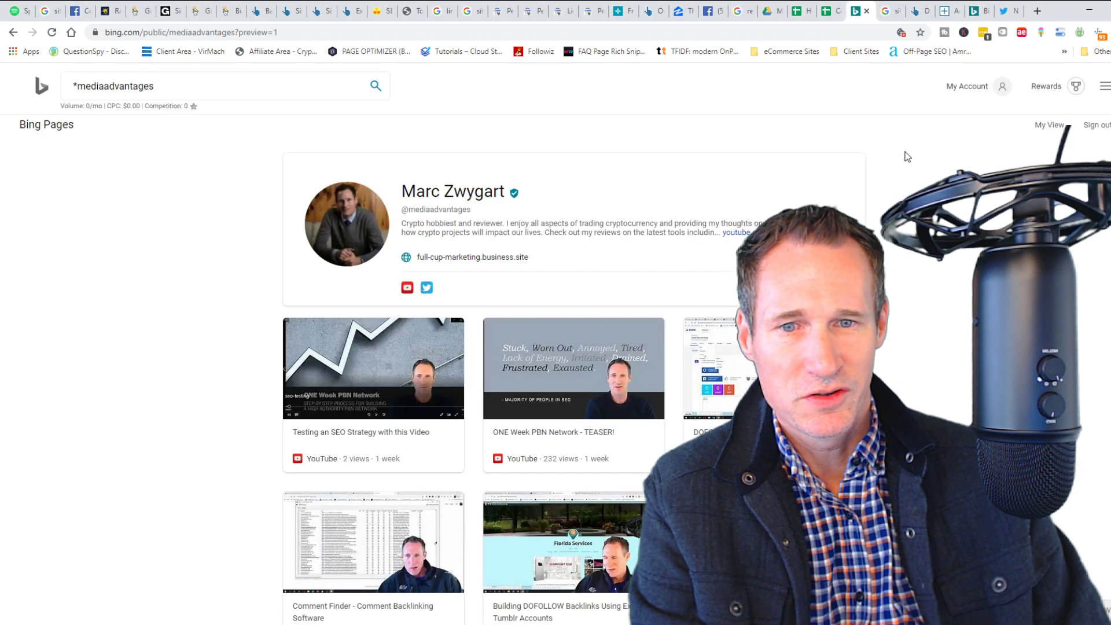
Open the profile's owner view and check Analytics: 0 total views and 0 total clicks.
click(1038, 124)
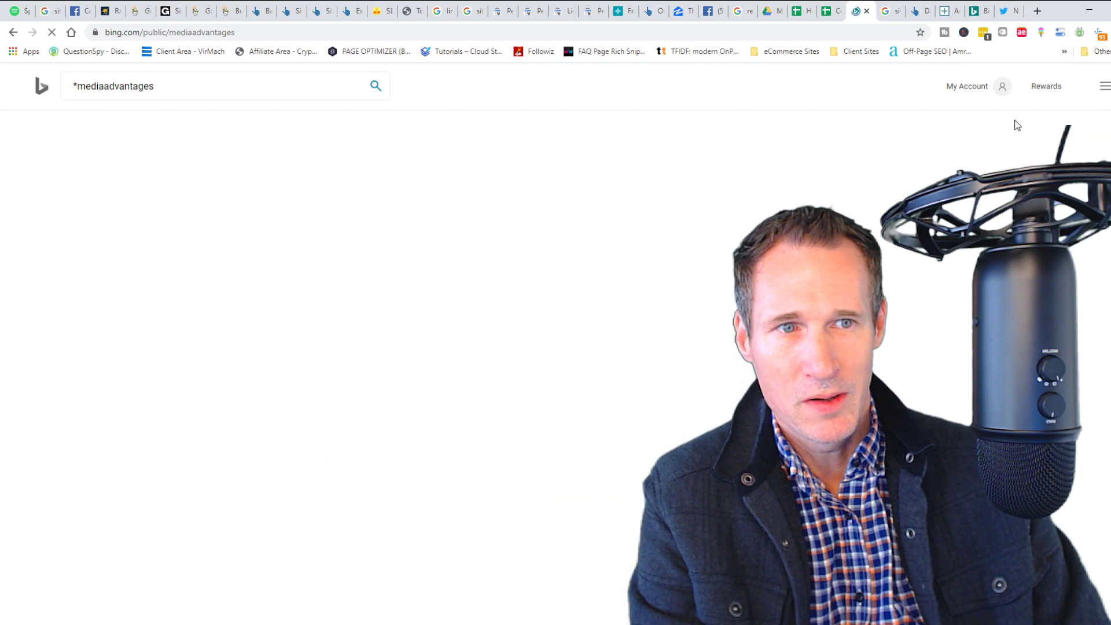
scroll(700, 126, down, 4)
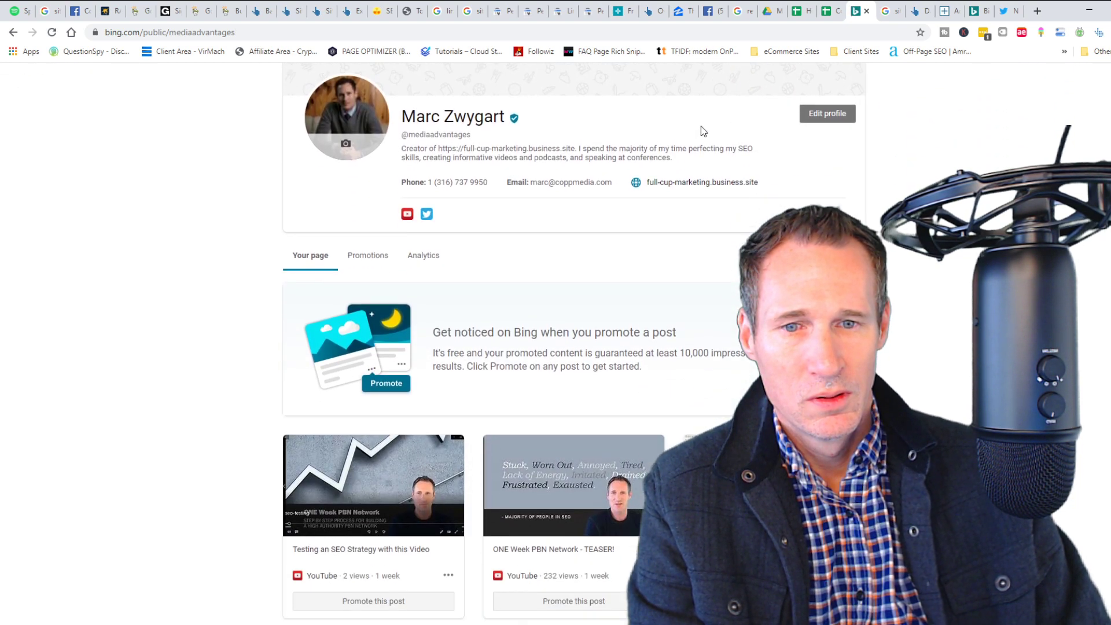
scroll(833, 119, down, 2)
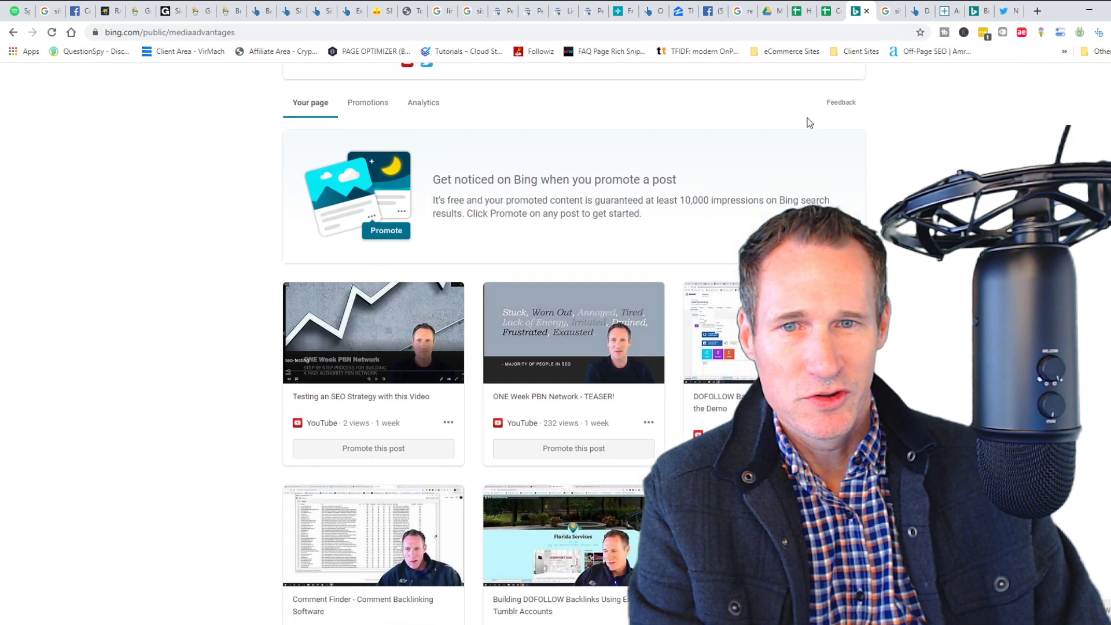
scroll(752, 125, up, 1)
scroll(744, 128, up, 3)
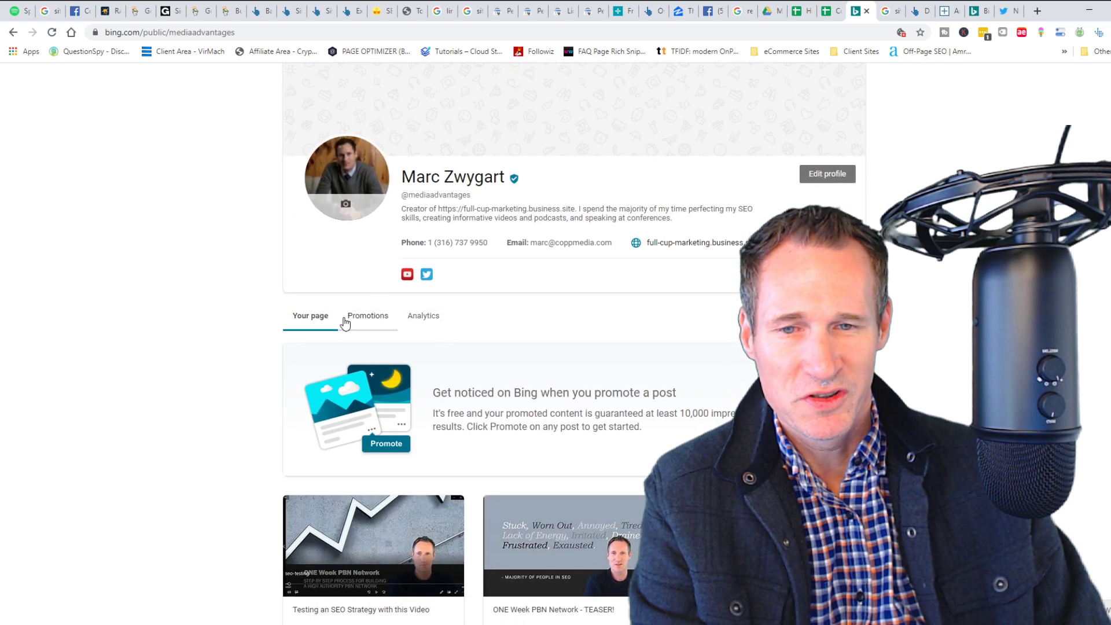
click(423, 323)
scroll(255, 238, down, 4)
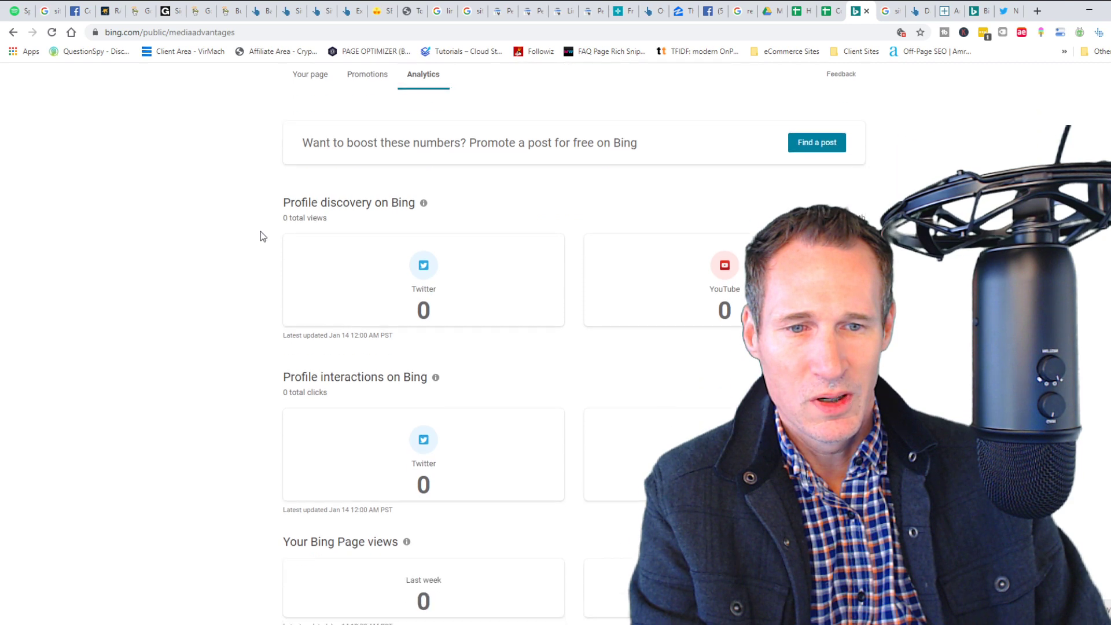
scroll(261, 236, up, 2)
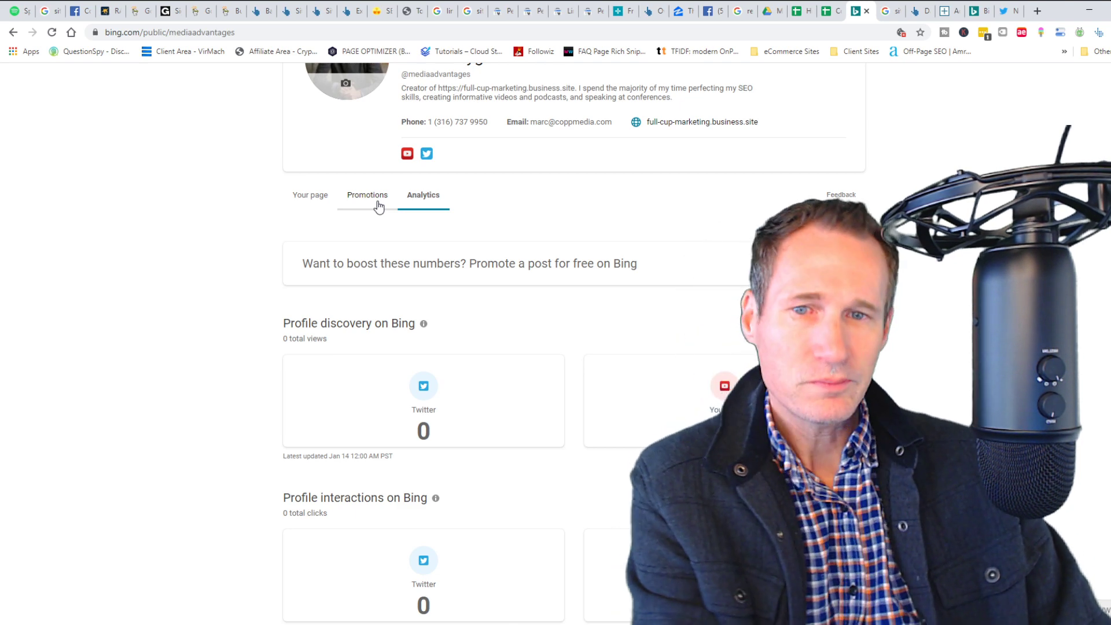
Check that Promotions shows 0 promotions, then return to the Your page post cards.
click(374, 205)
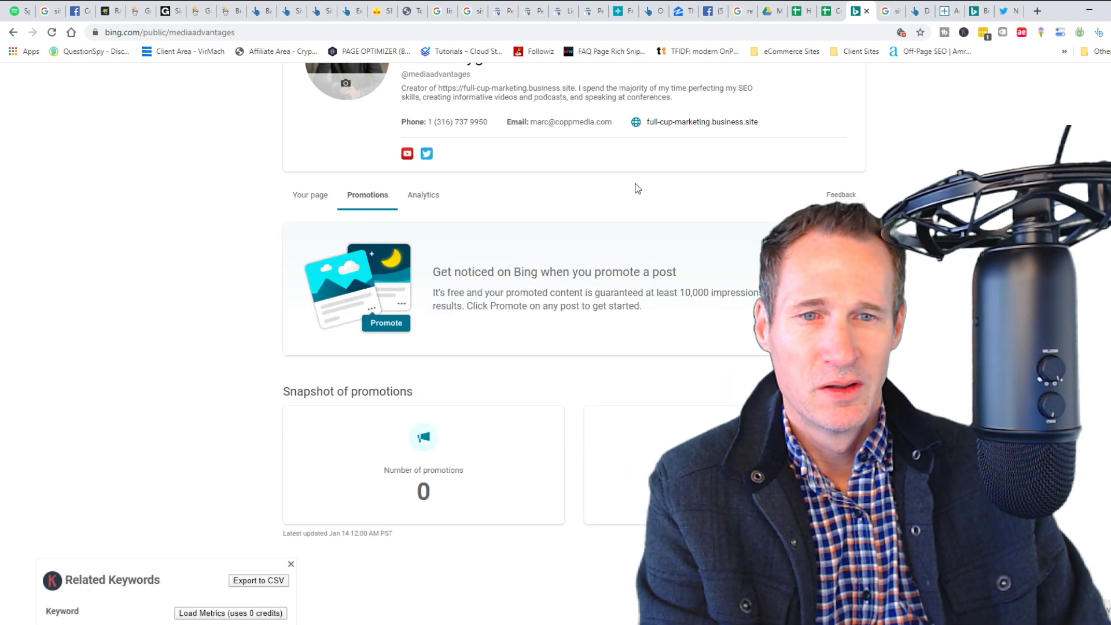
scroll(739, 185, down, 1)
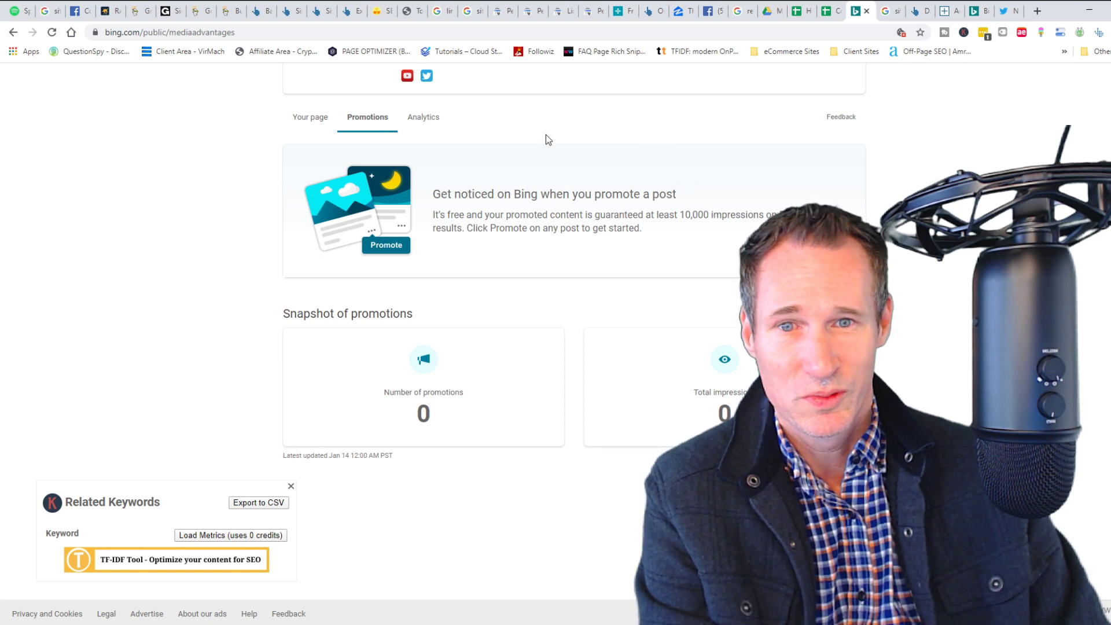
click(318, 128)
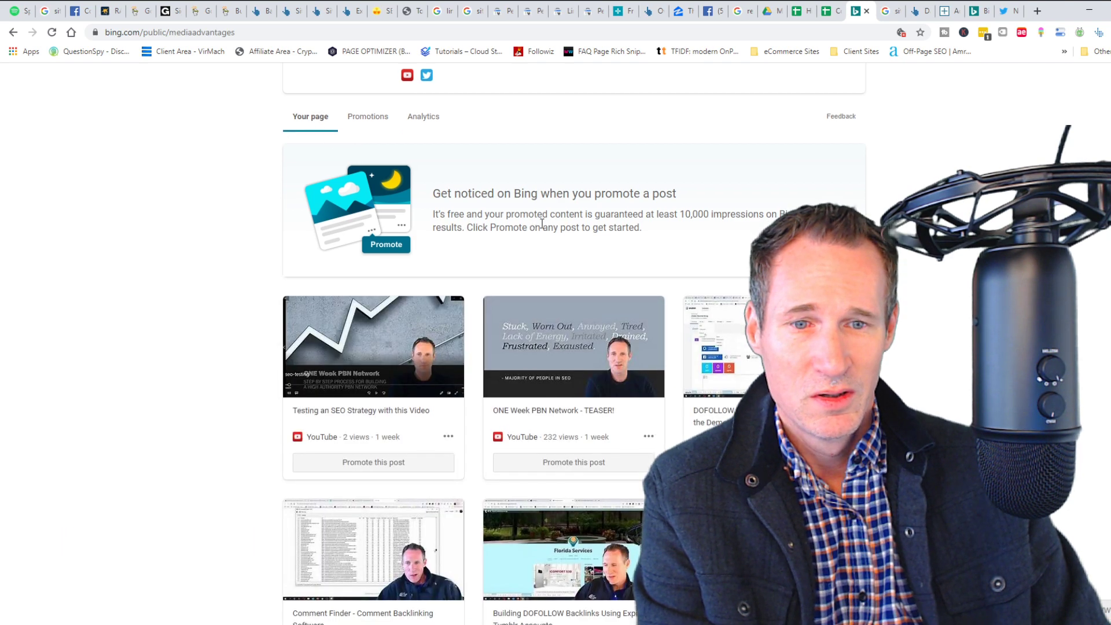
scroll(573, 281, down, 3)
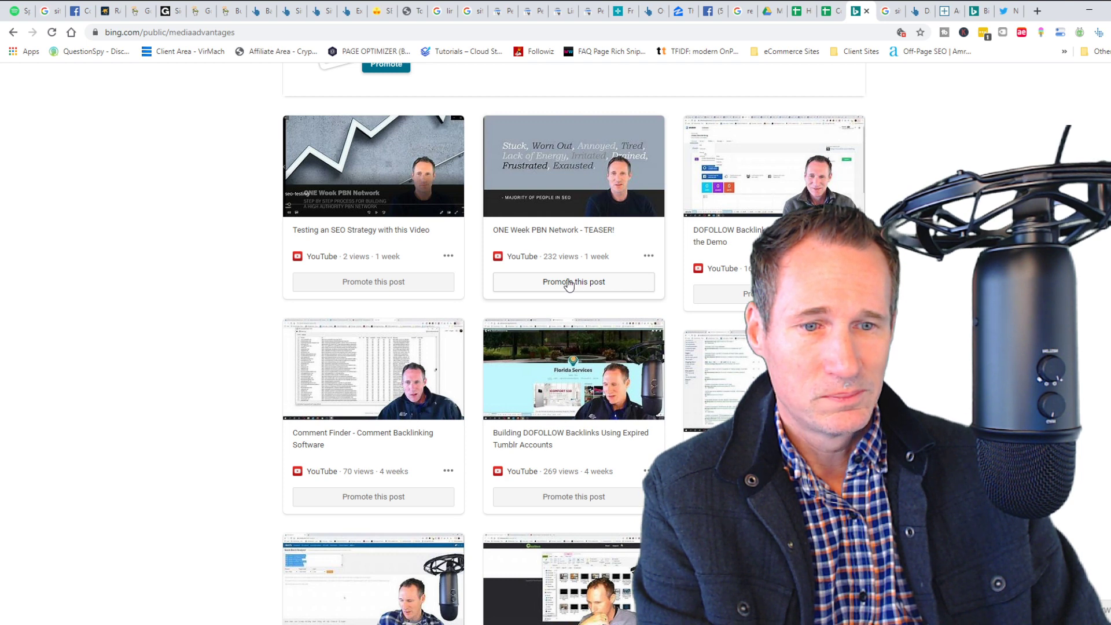
Start promoting the ONE Week PBN Network post with Marketing and SEO as categories.
click(575, 283)
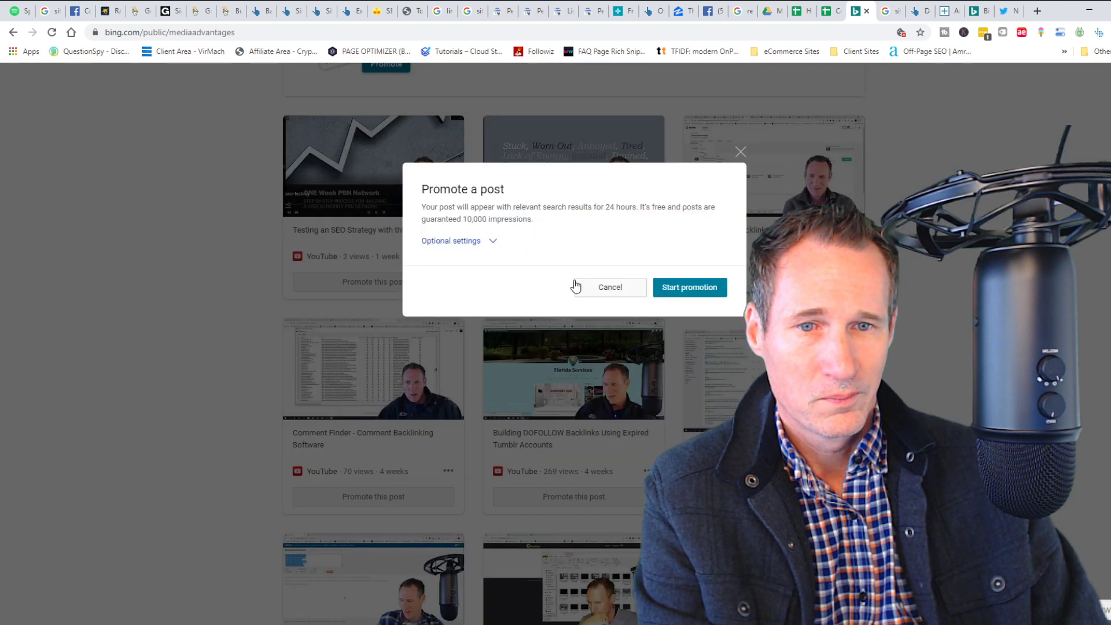
click(462, 243)
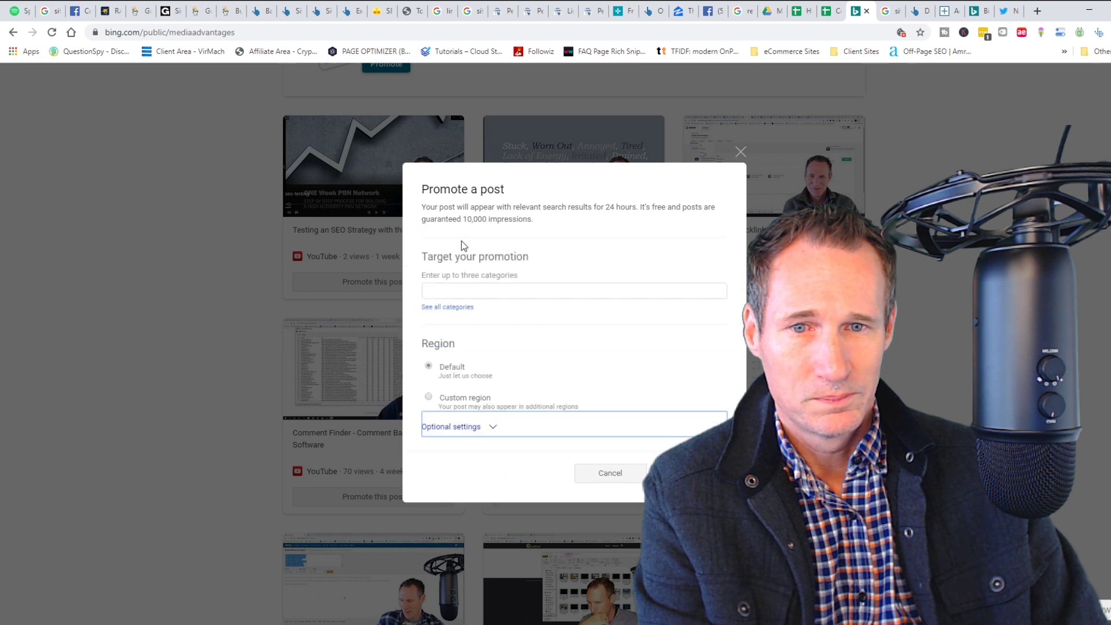
click(513, 289)
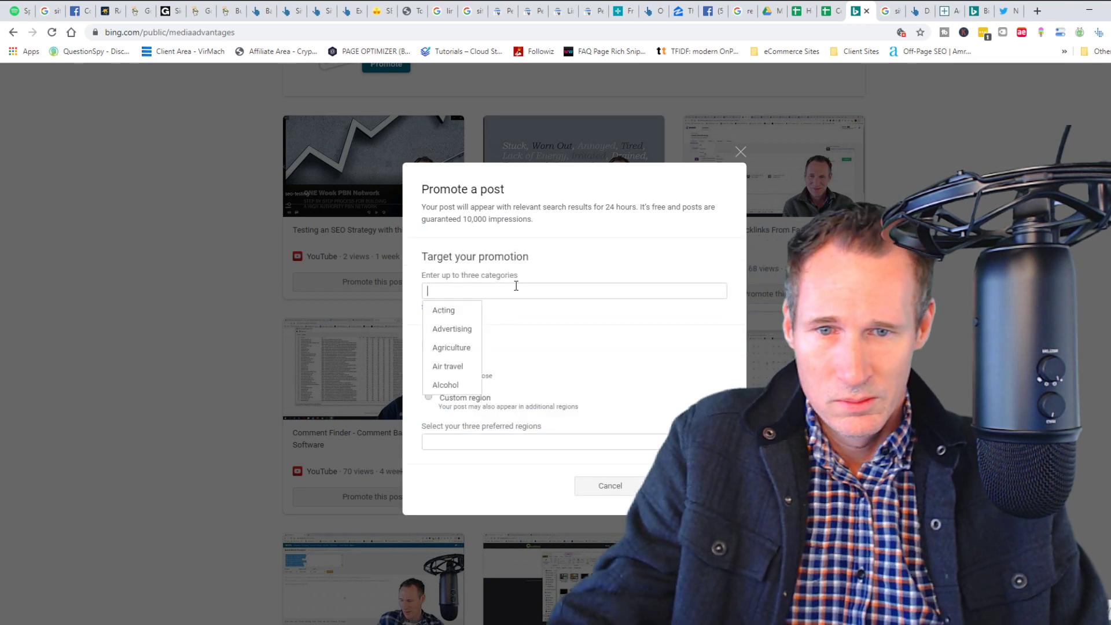
text(marketing)
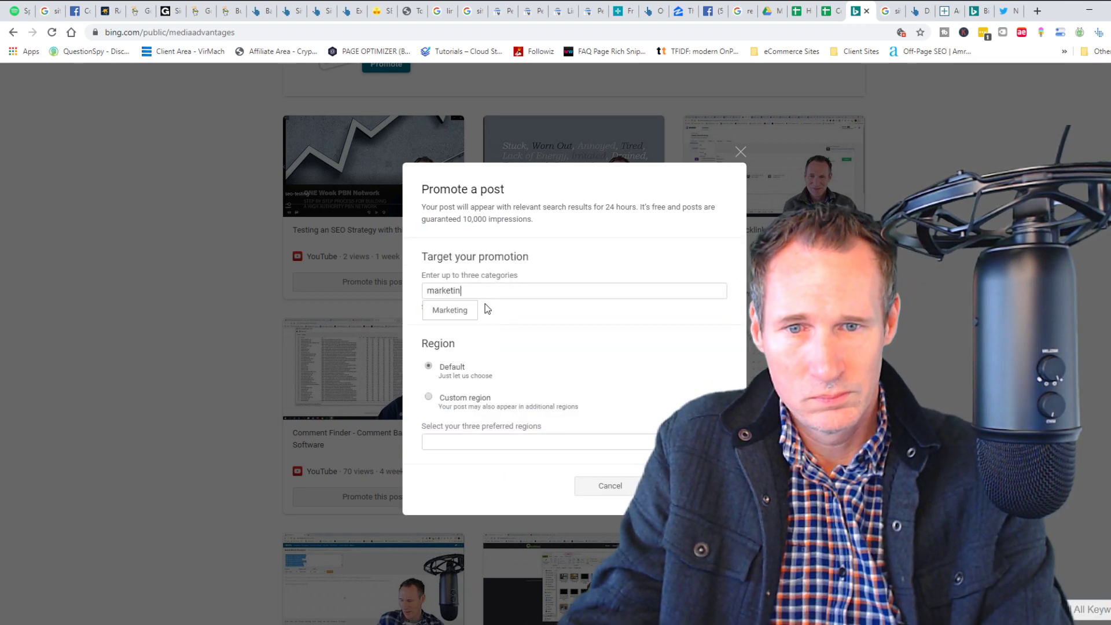
click(449, 311)
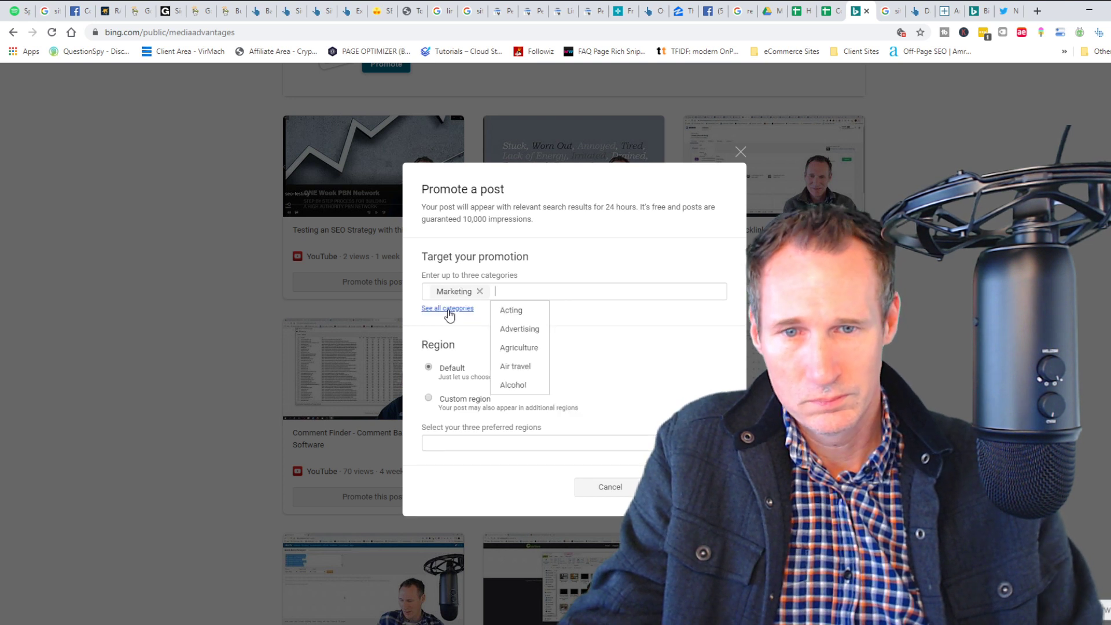
text(SEO)
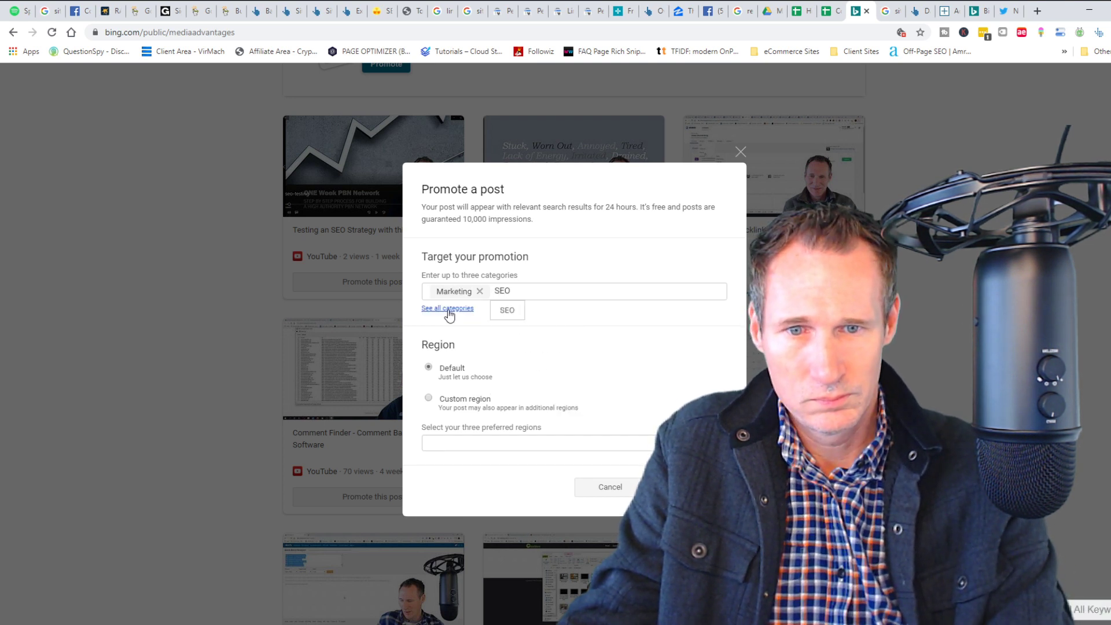
click(506, 311)
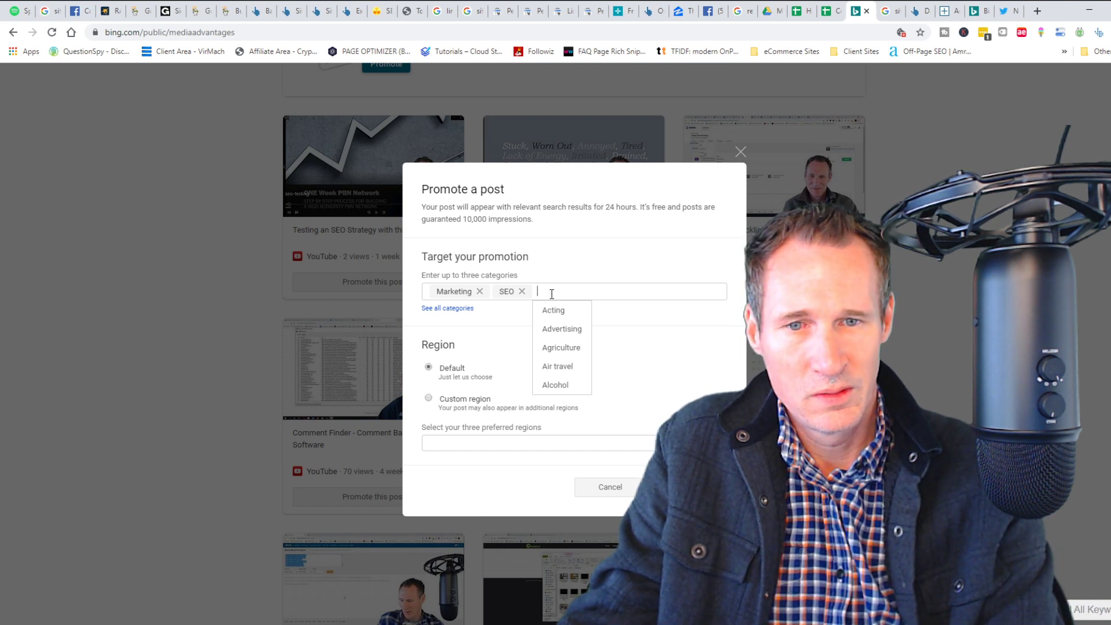
Enter 'Advertising' as the third category and open the full list of promotable categories.
text(Facebook)
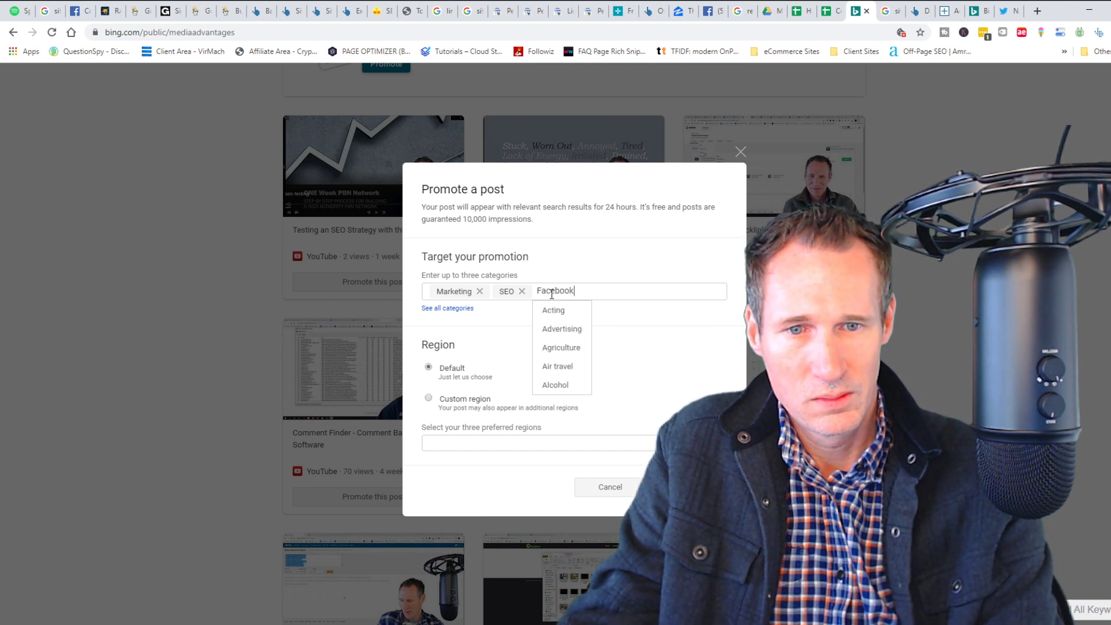
key(BackSpace)
key(BackSpace)
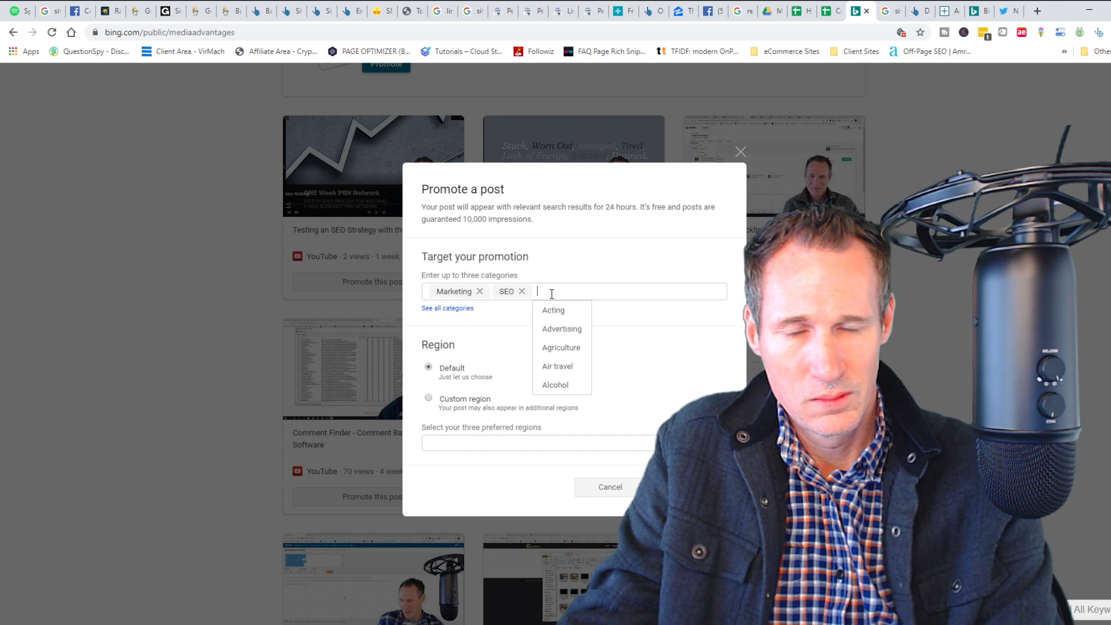
text(You)
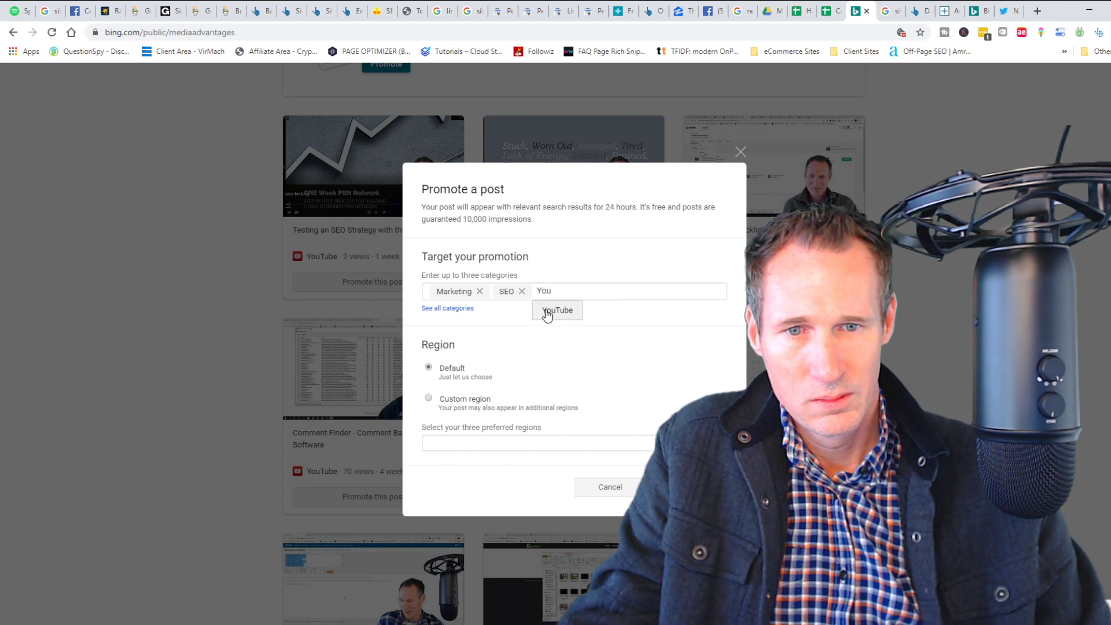
key(BackSpace)
key(BackSpace)
key(BackSpace)
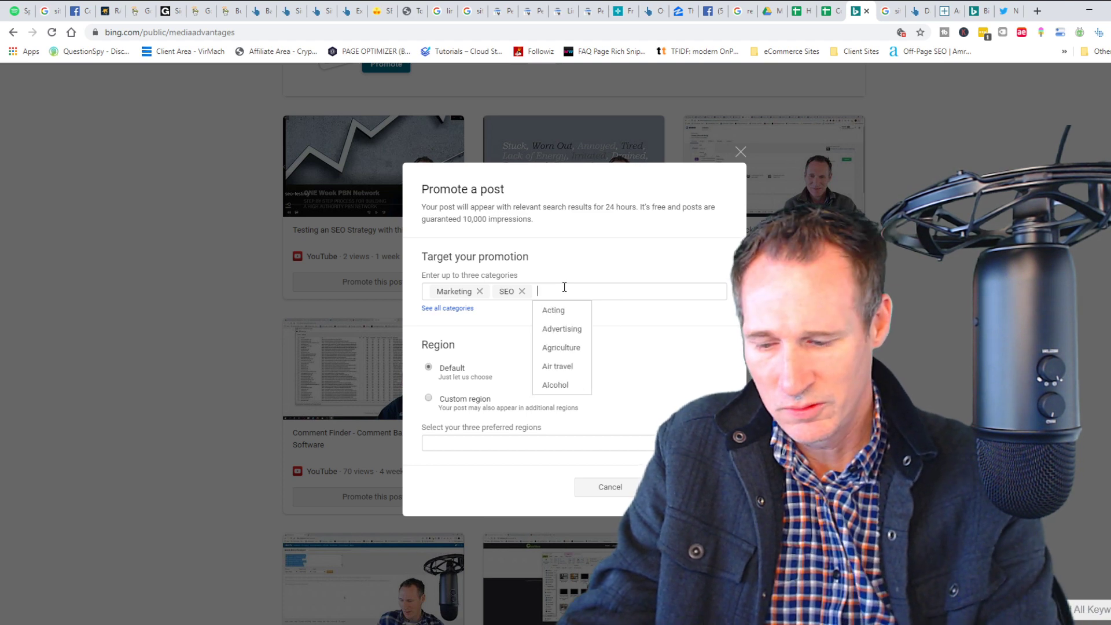
text(Advertisin)
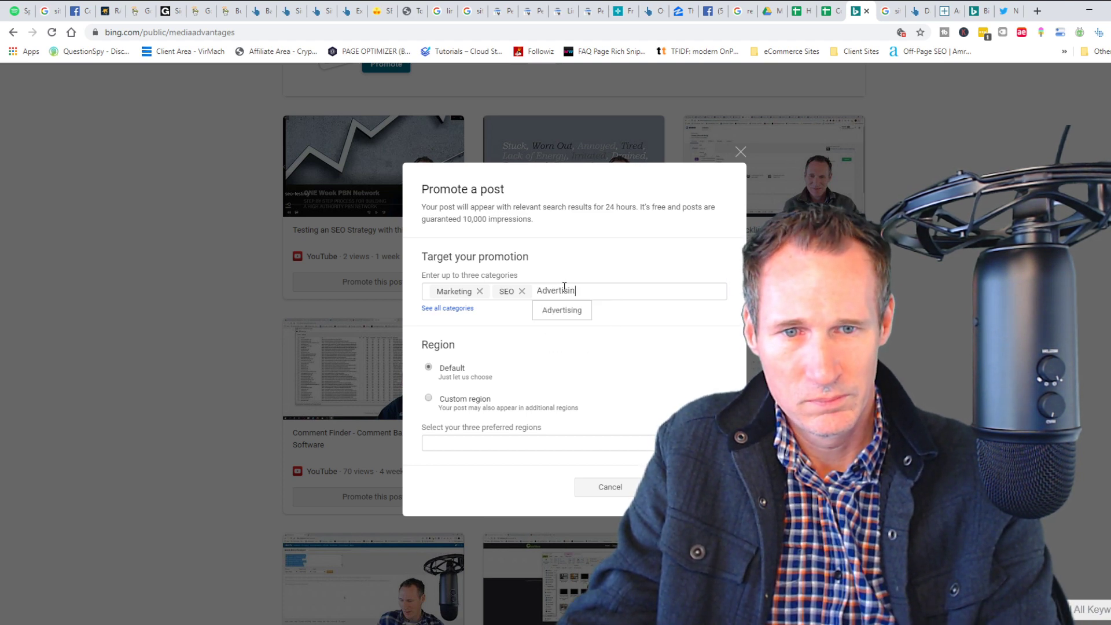
text(g)
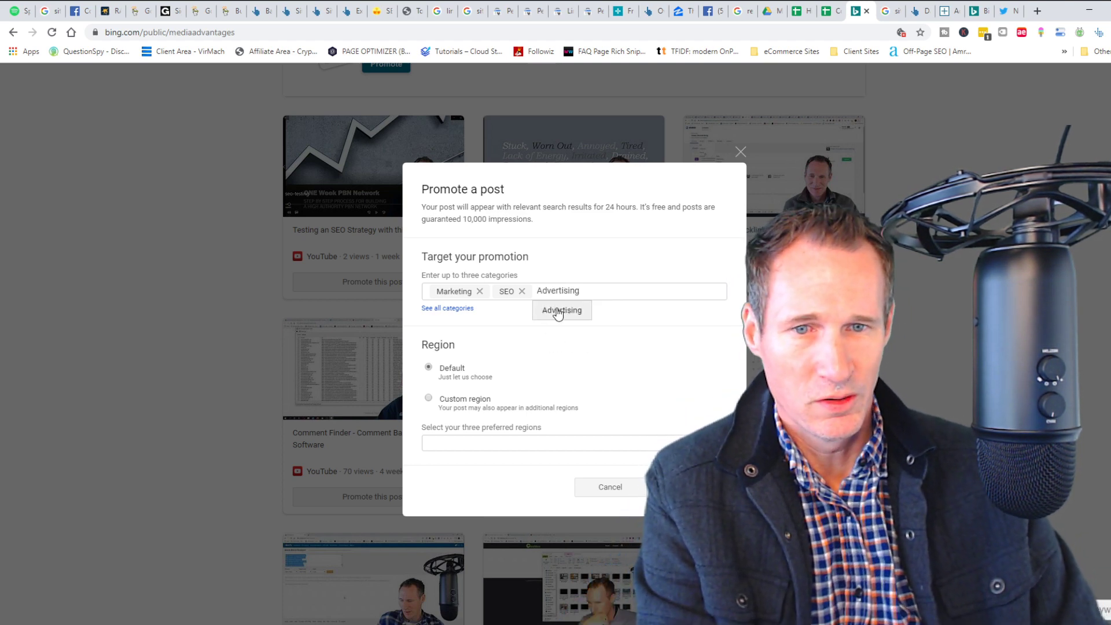
click(451, 310)
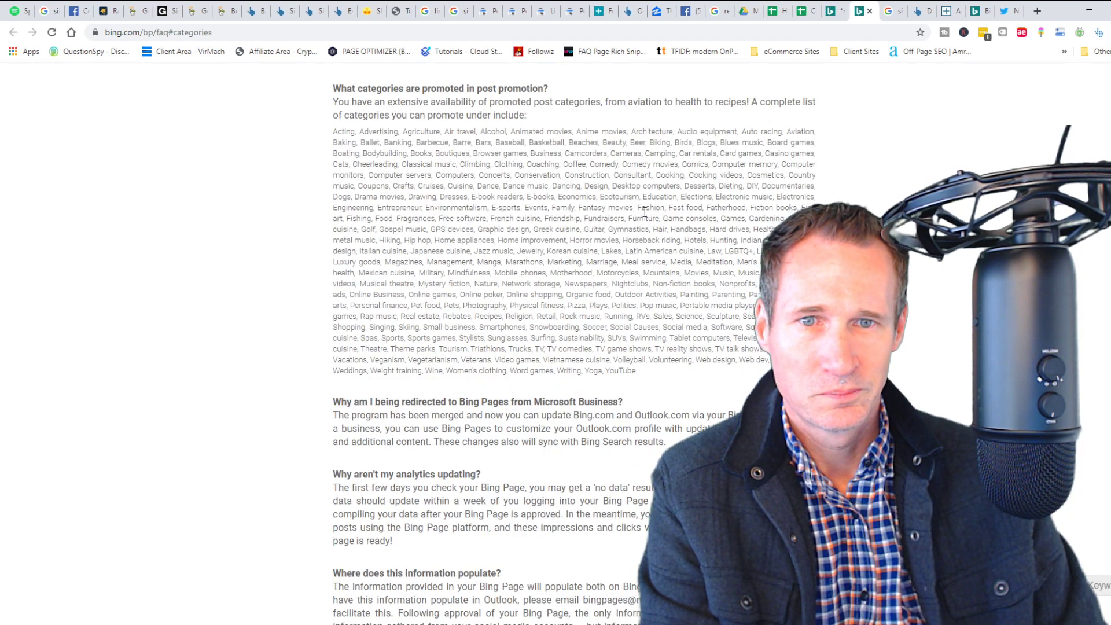
Review the category FAQ list, close it, and add Advertising as the third category.
scroll(645, 212, down, 1)
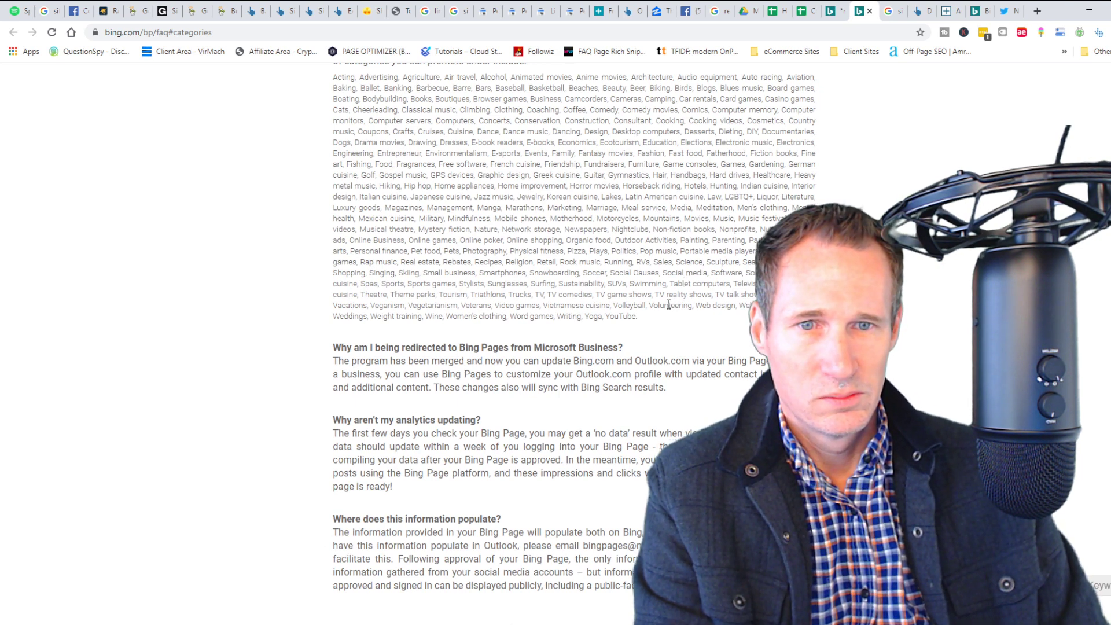
scroll(669, 305, up, 5)
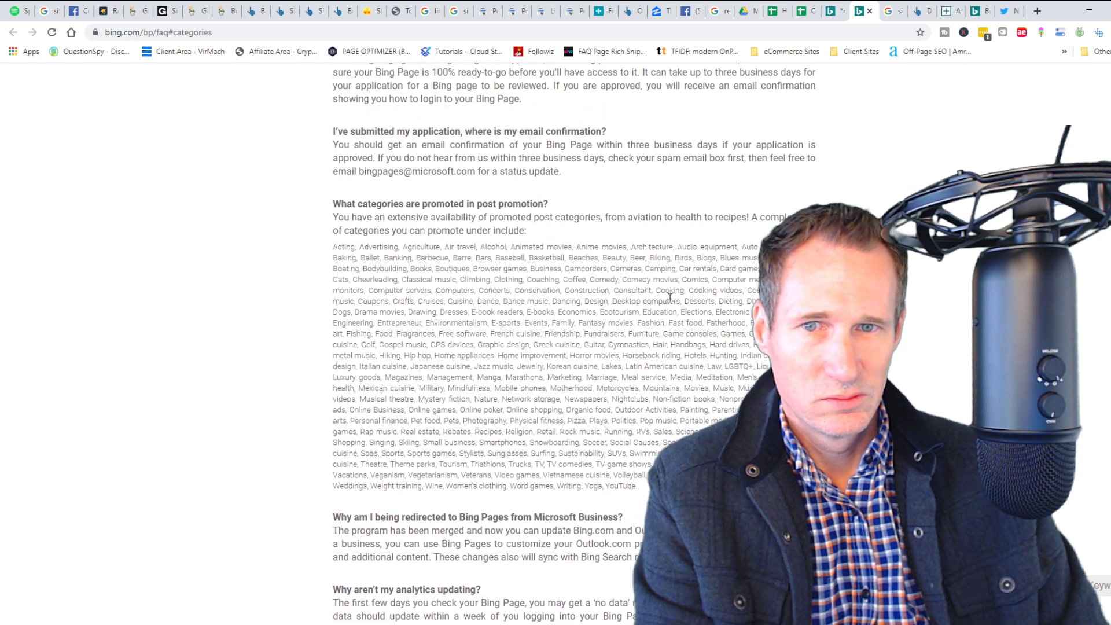
scroll(670, 302, down, 1)
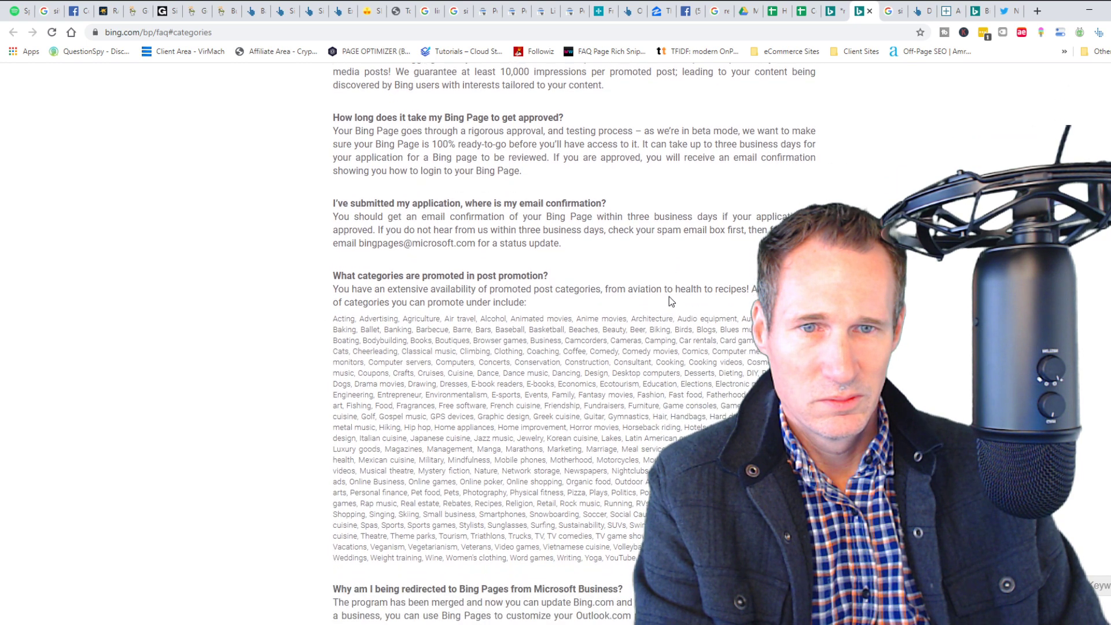
scroll(669, 302, down, 4)
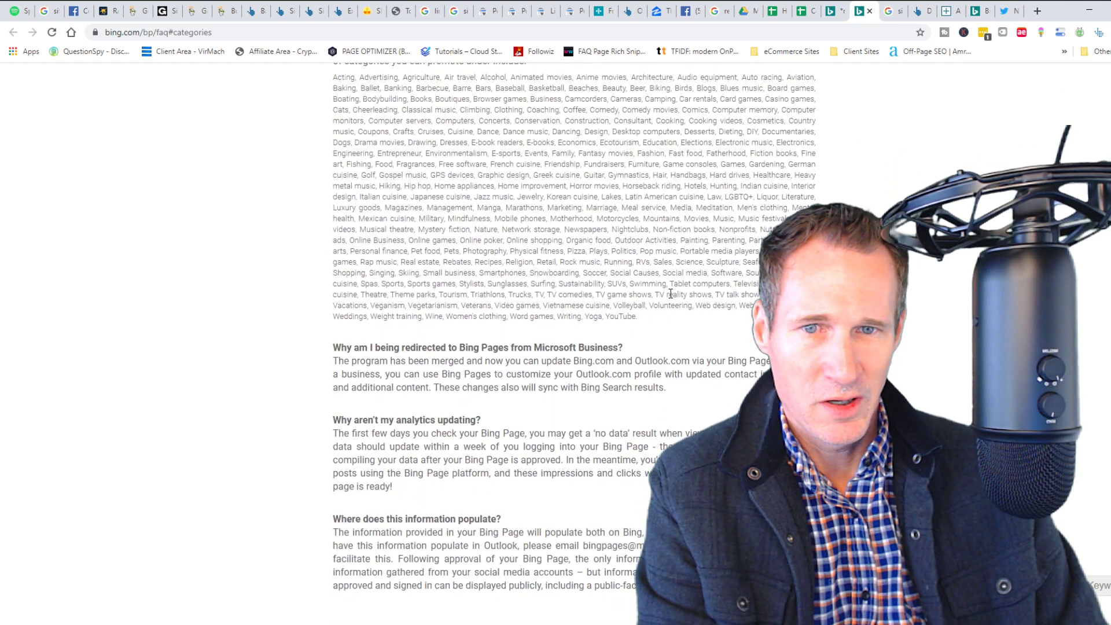
click(868, 12)
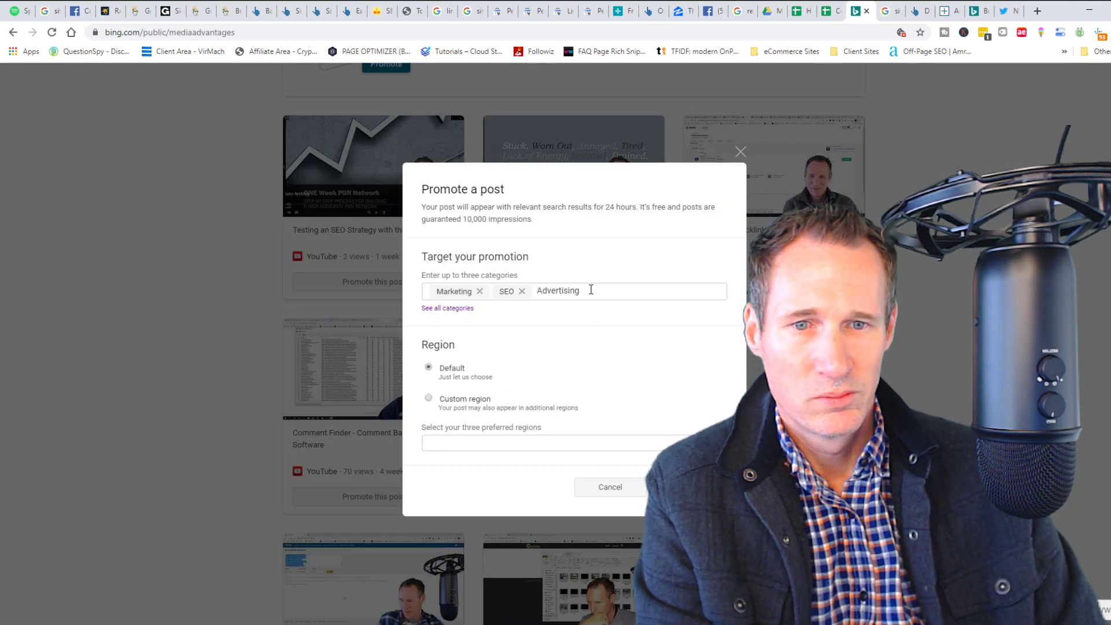
click(571, 313)
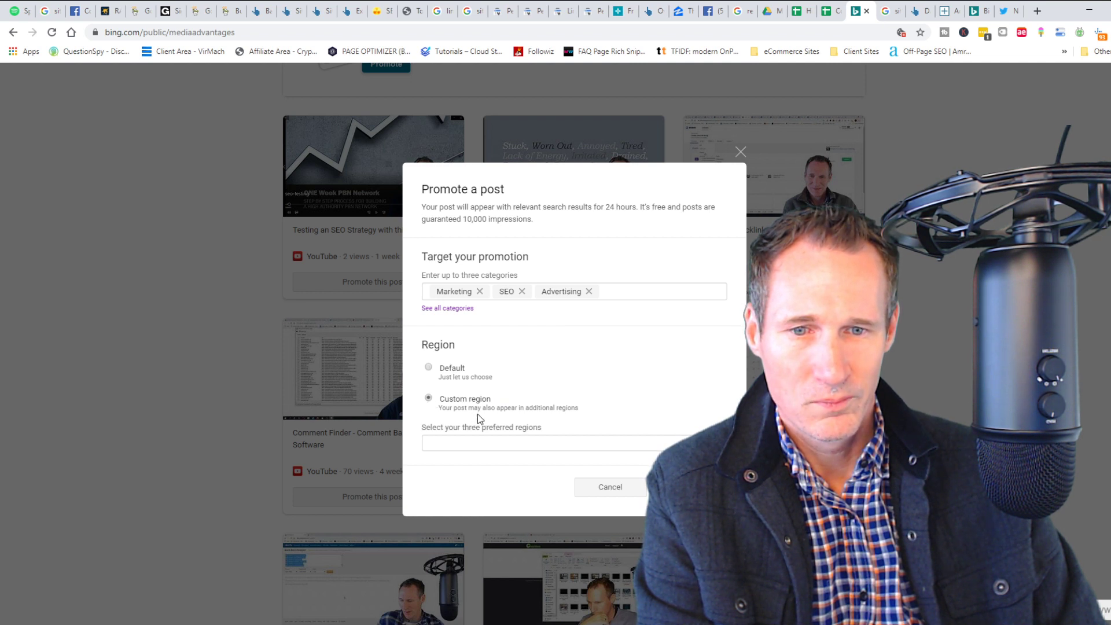
Target United States, Canada and Australia as regions and promote the post for 24 hours.
click(495, 444)
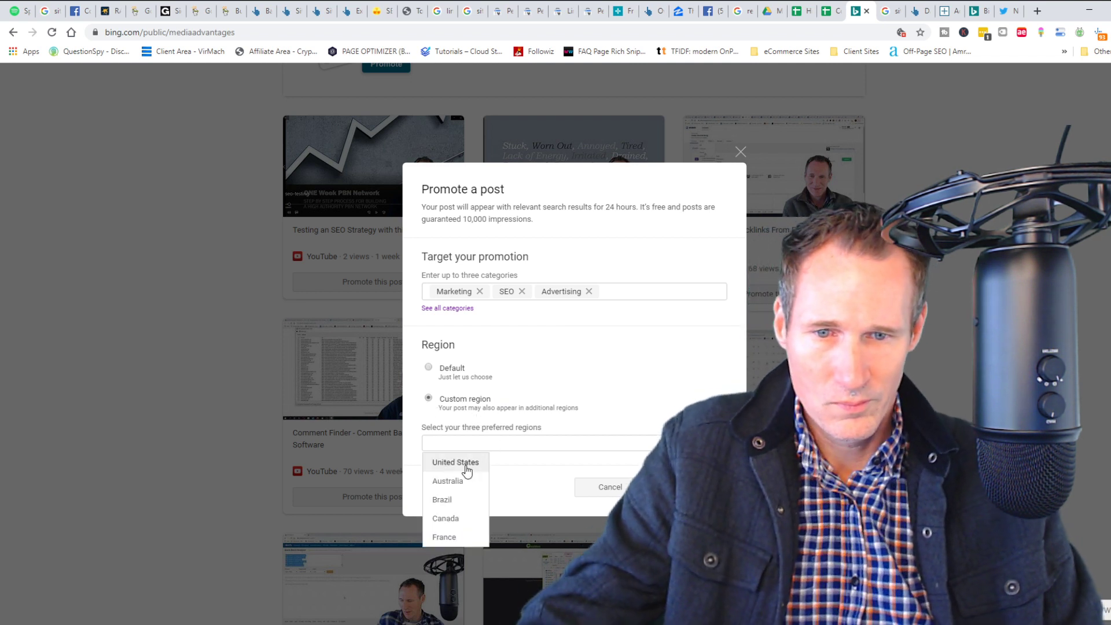
click(444, 463)
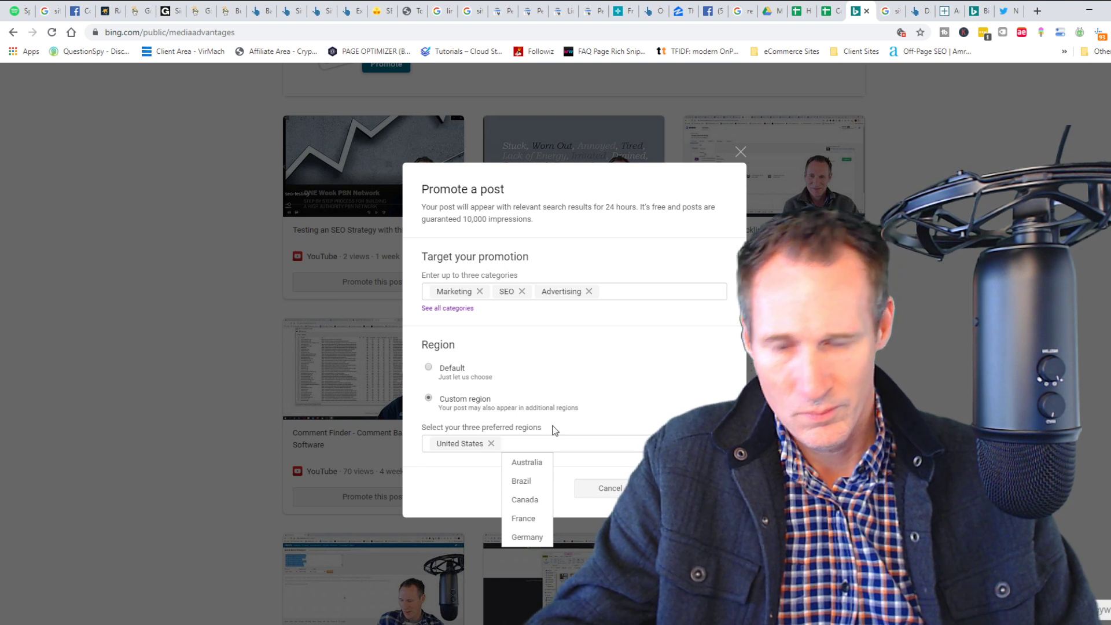
text(can)
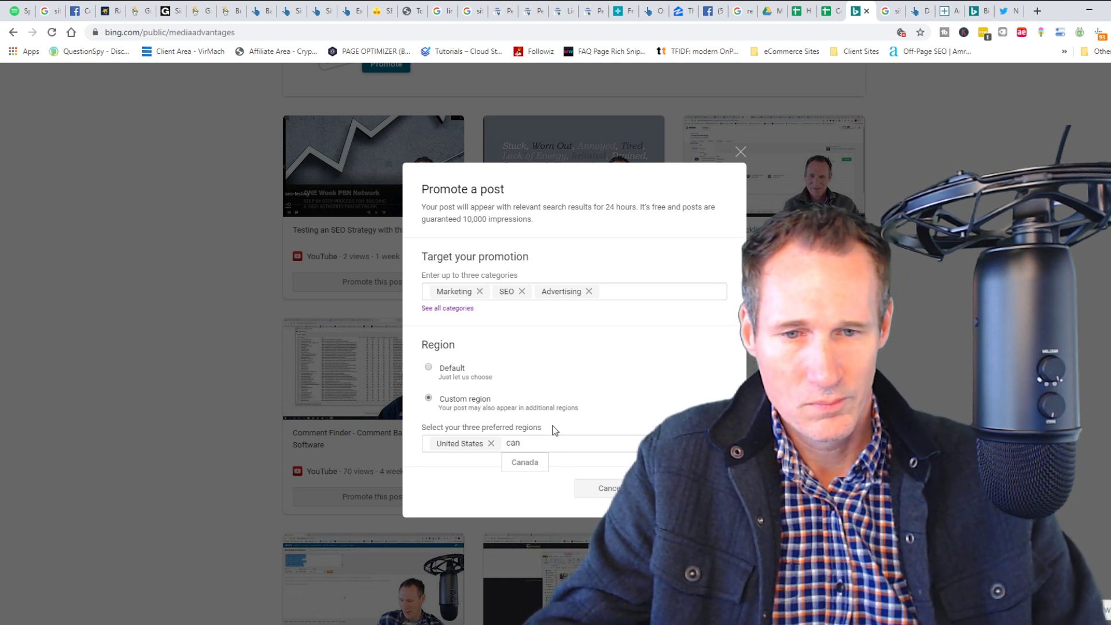
click(525, 463)
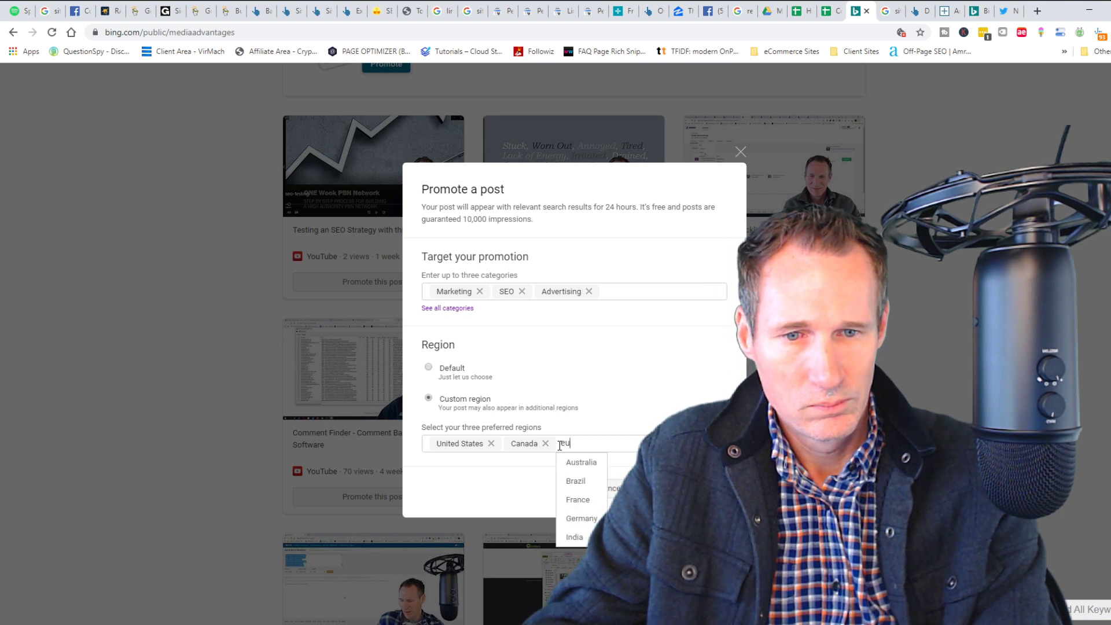
text(europe)
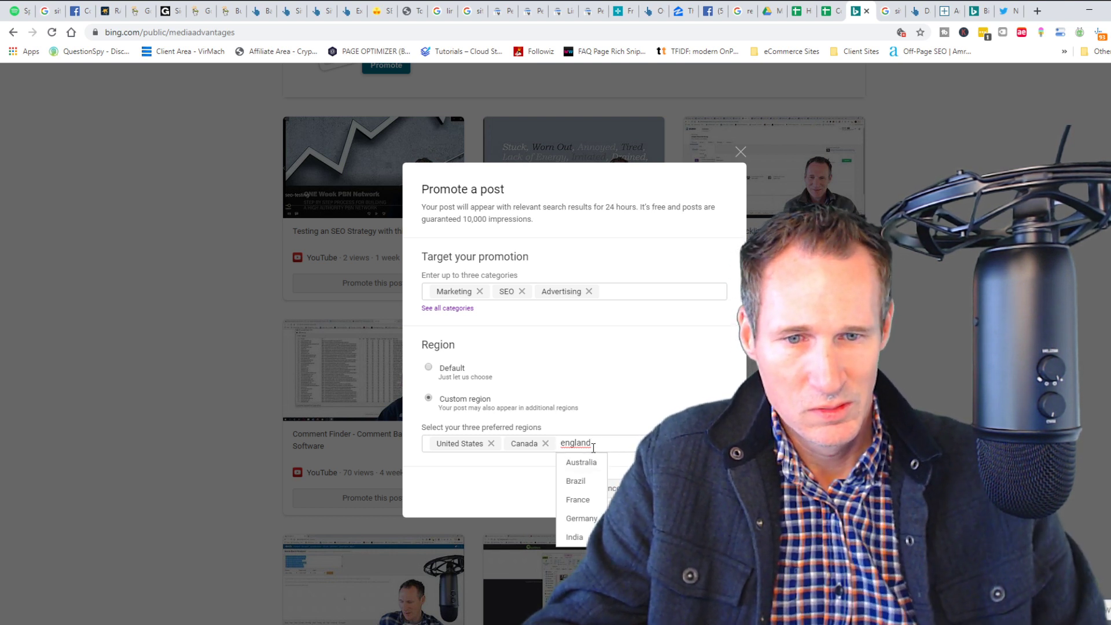
click(583, 462)
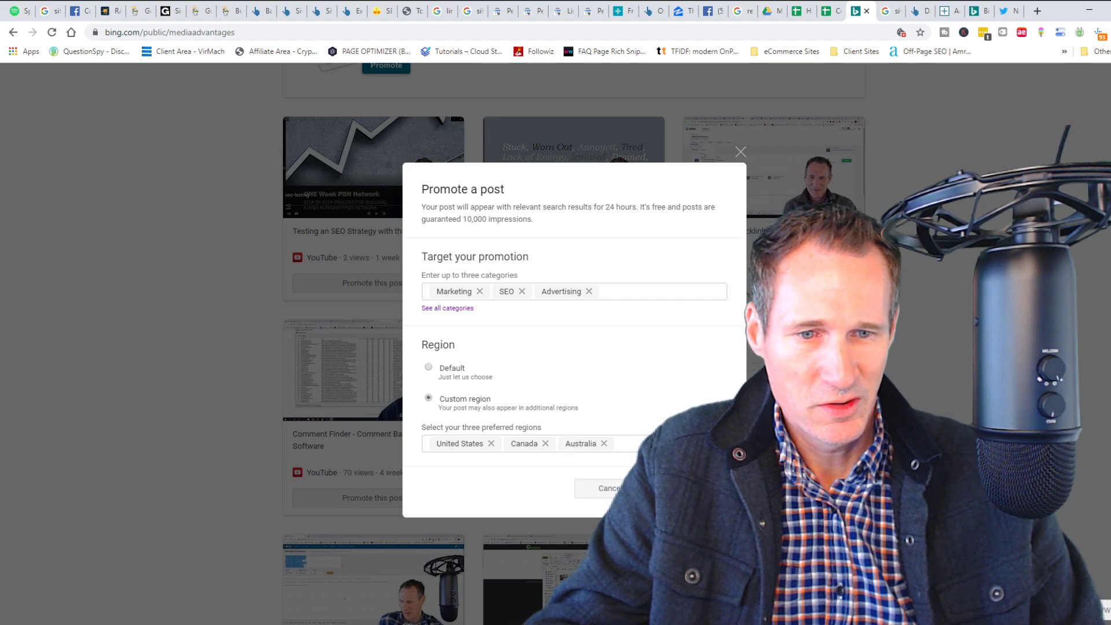
click(677, 488)
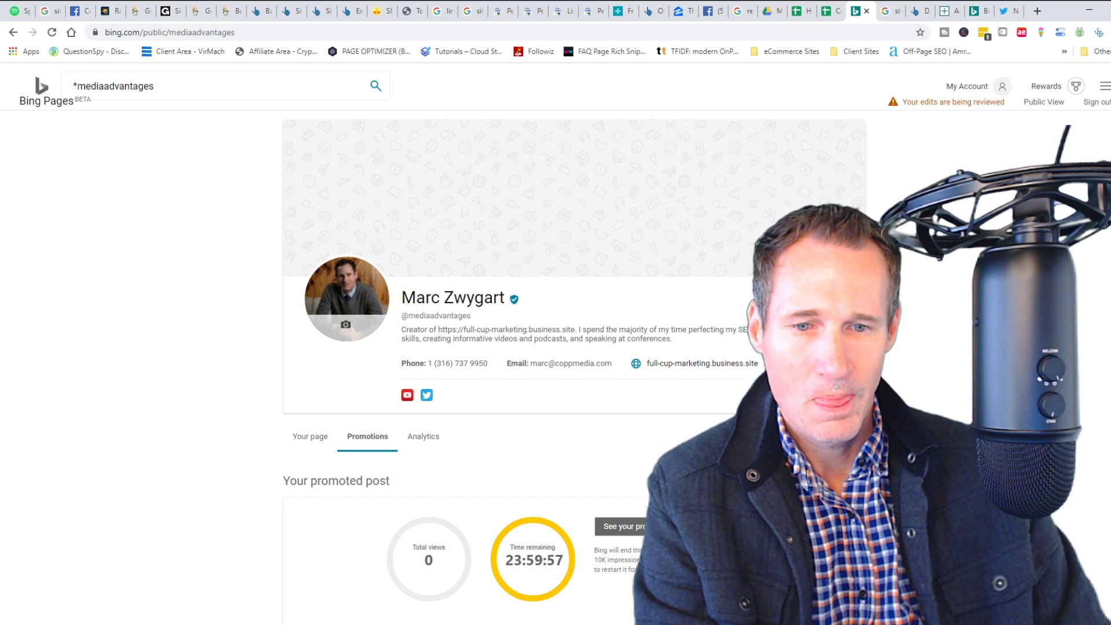
View the promoted ONE Week PBN Network post live in Bing search results.
scroll(911, 280, down, 4)
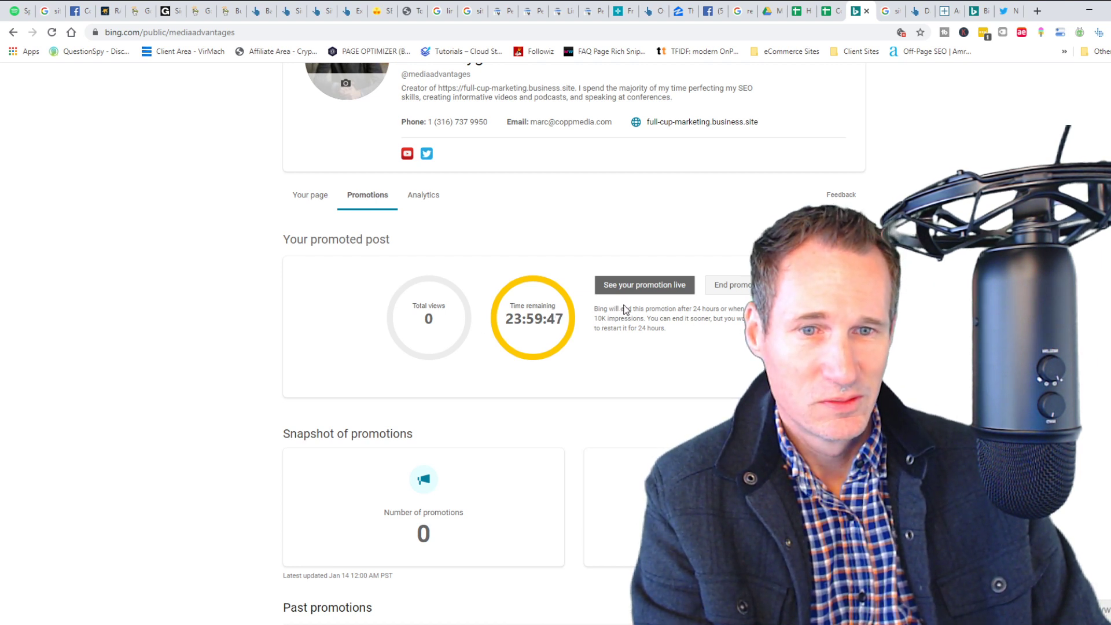
click(657, 292)
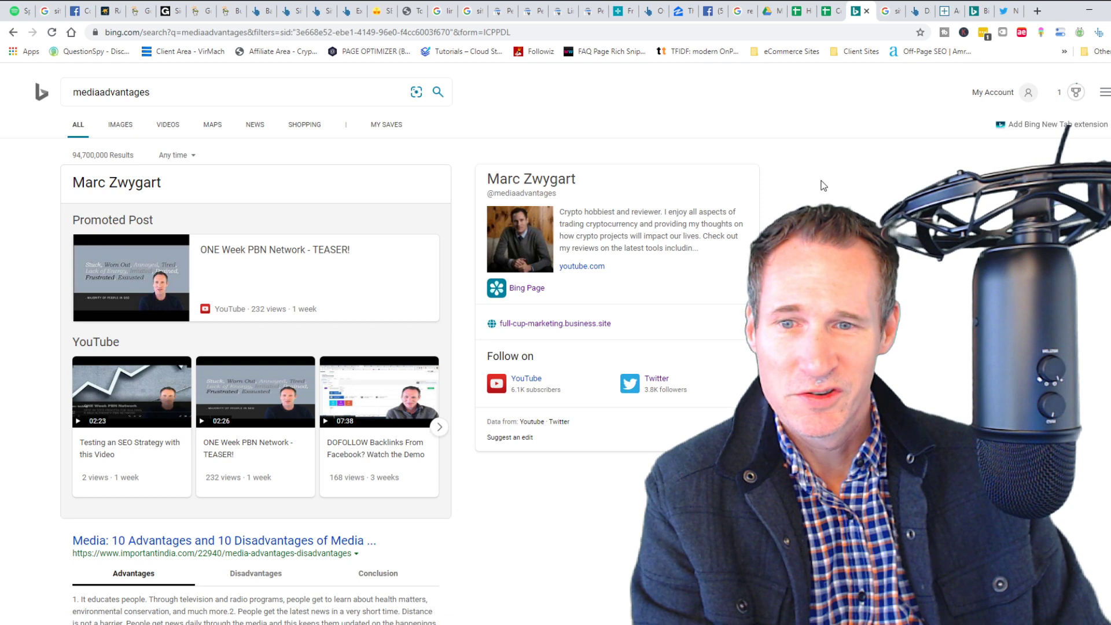
scroll(823, 185, down, 4)
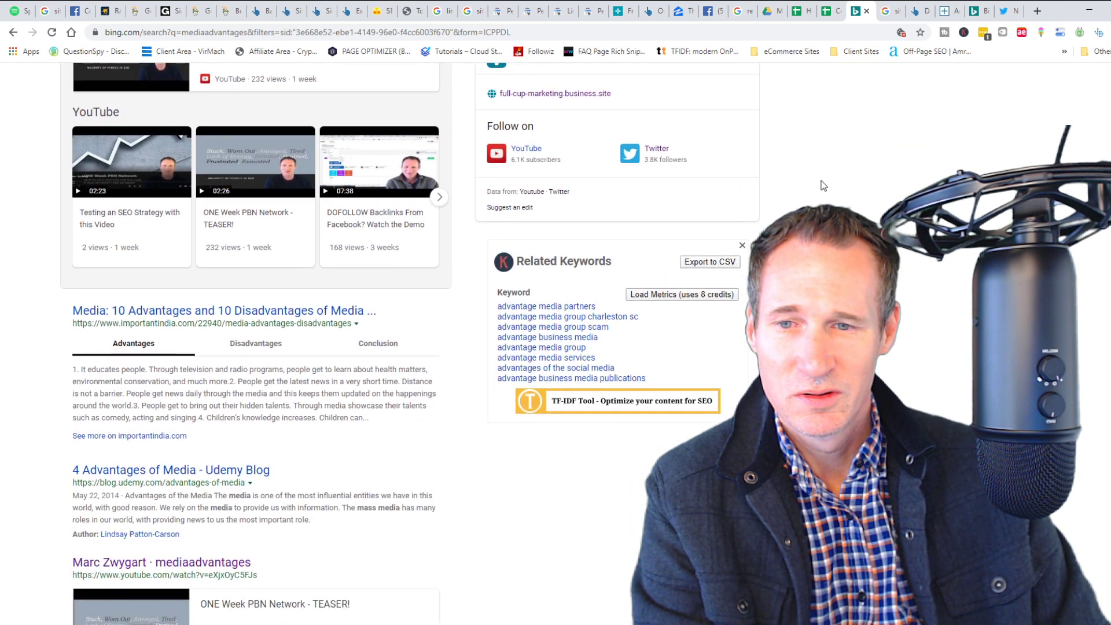
scroll(823, 185, up, 4)
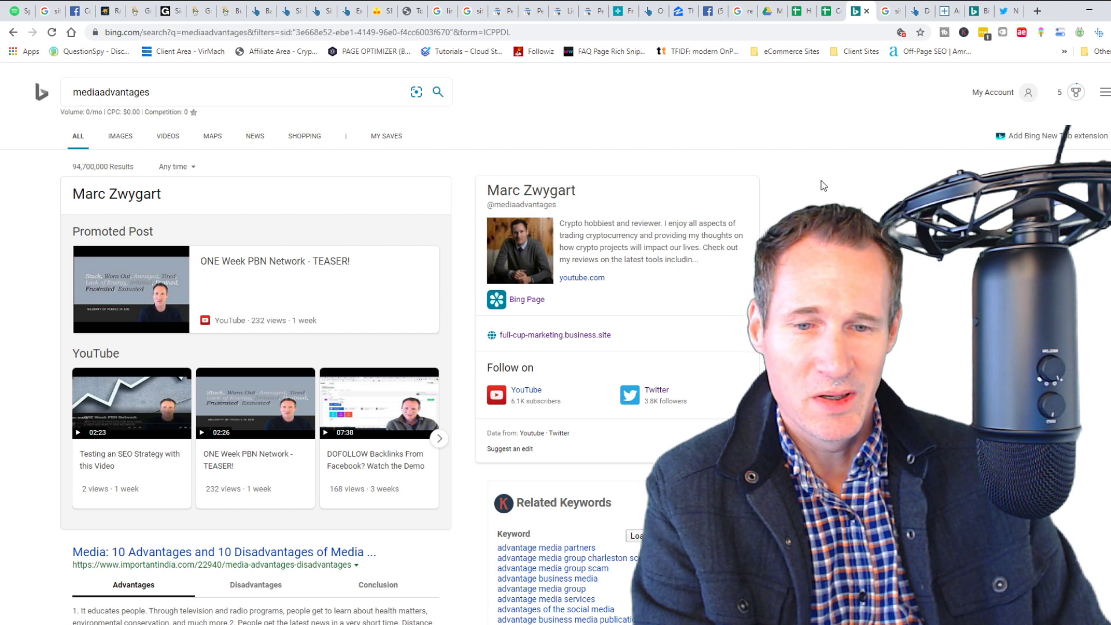
scroll(823, 185, down, 1)
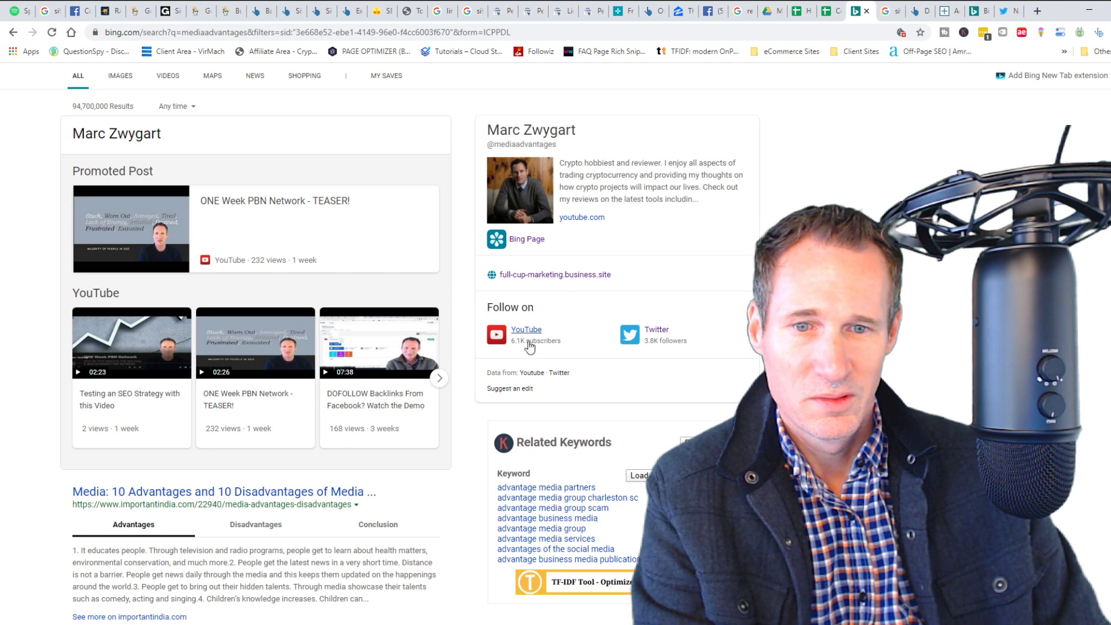
scroll(824, 185, down, 9)
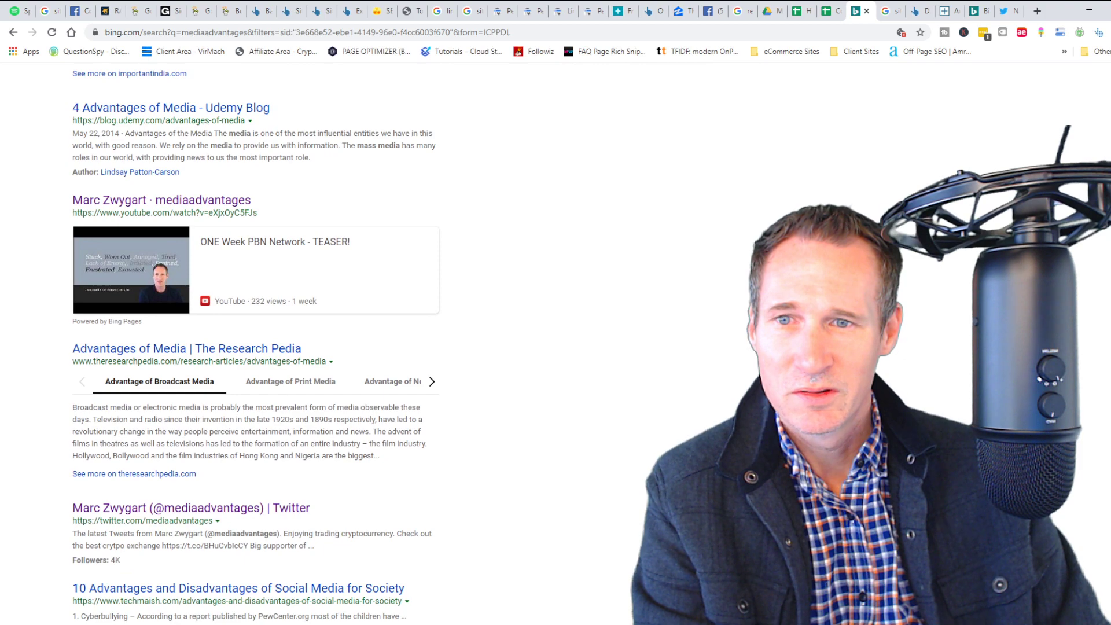
scroll(254, 341, down, 3)
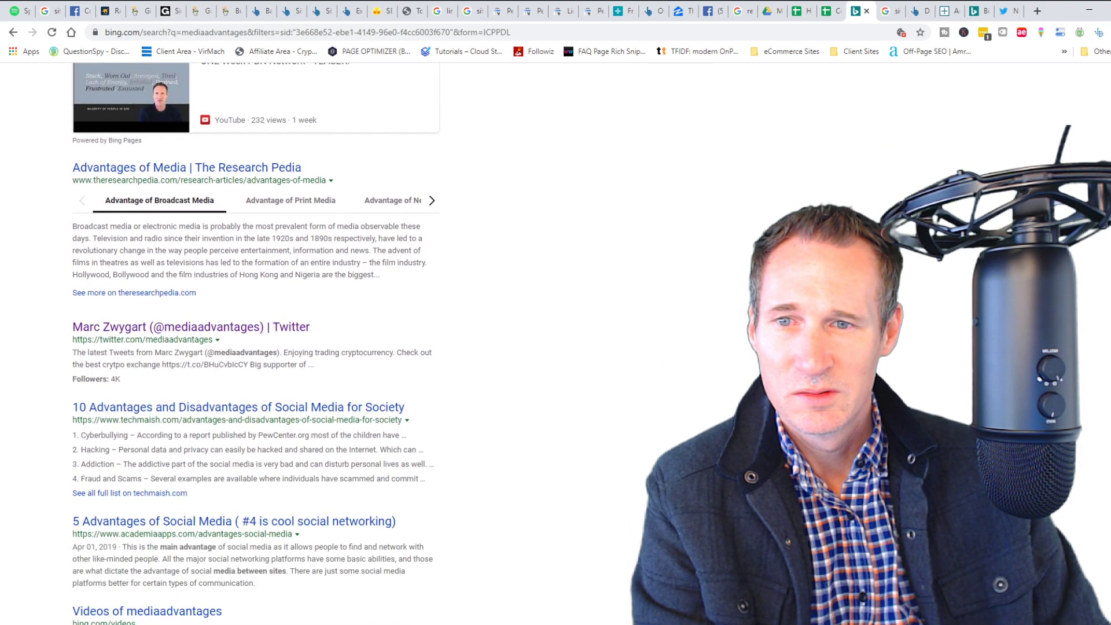
scroll(254, 341, down, 2)
scroll(254, 342, down, 2)
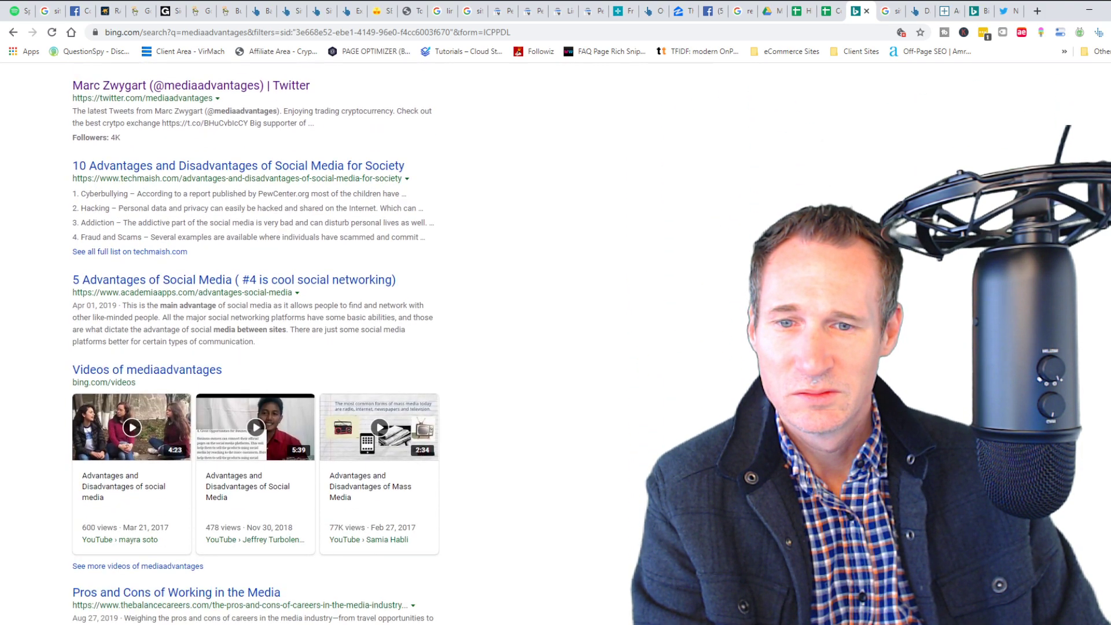
scroll(254, 342, up, 14)
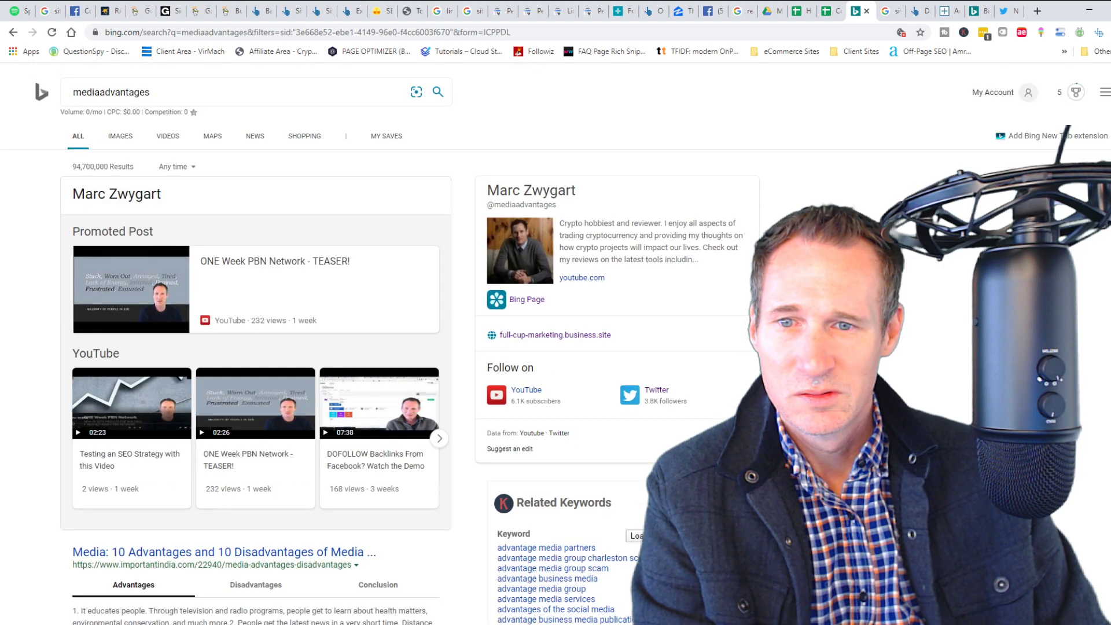
scroll(255, 342, down, 6)
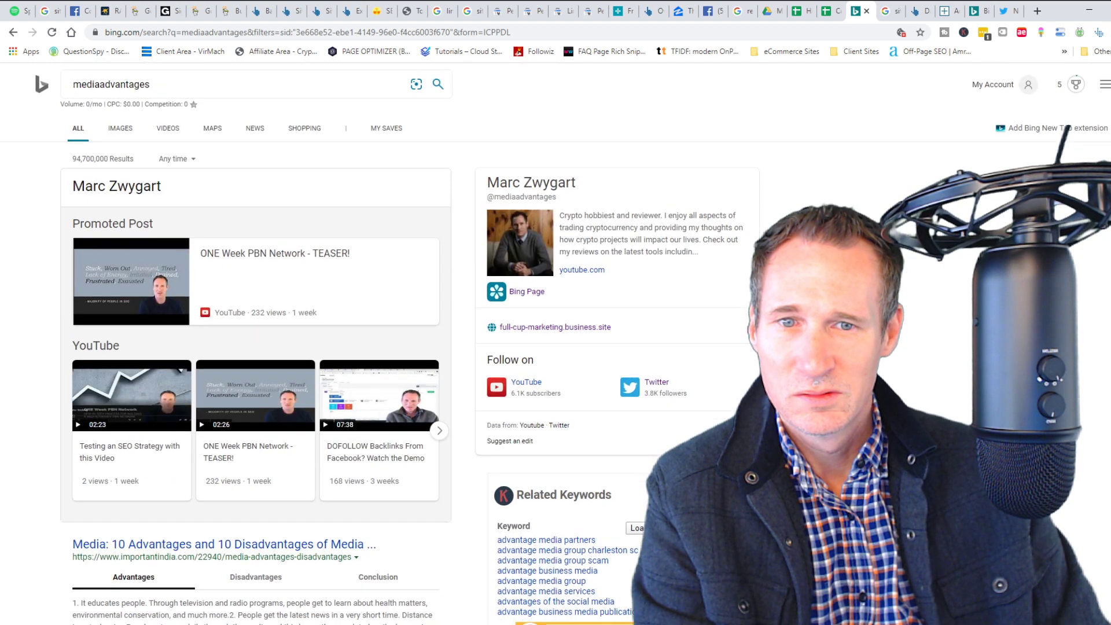